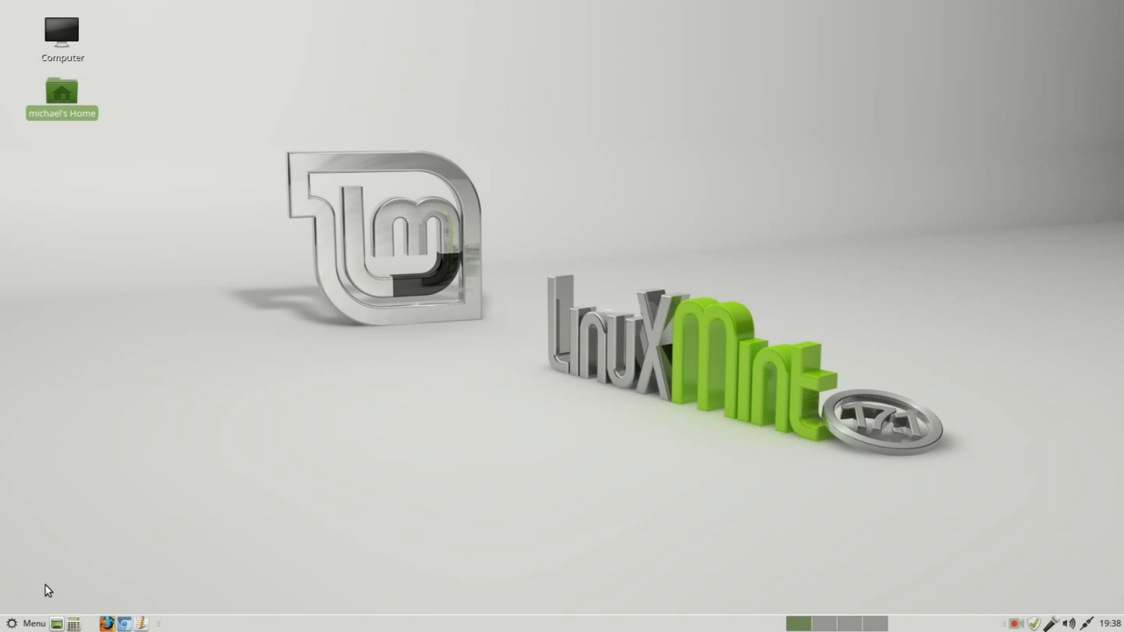
Step: Open the Backup Tool from the Administration applications and authenticate with the account password
left_click(26, 626)
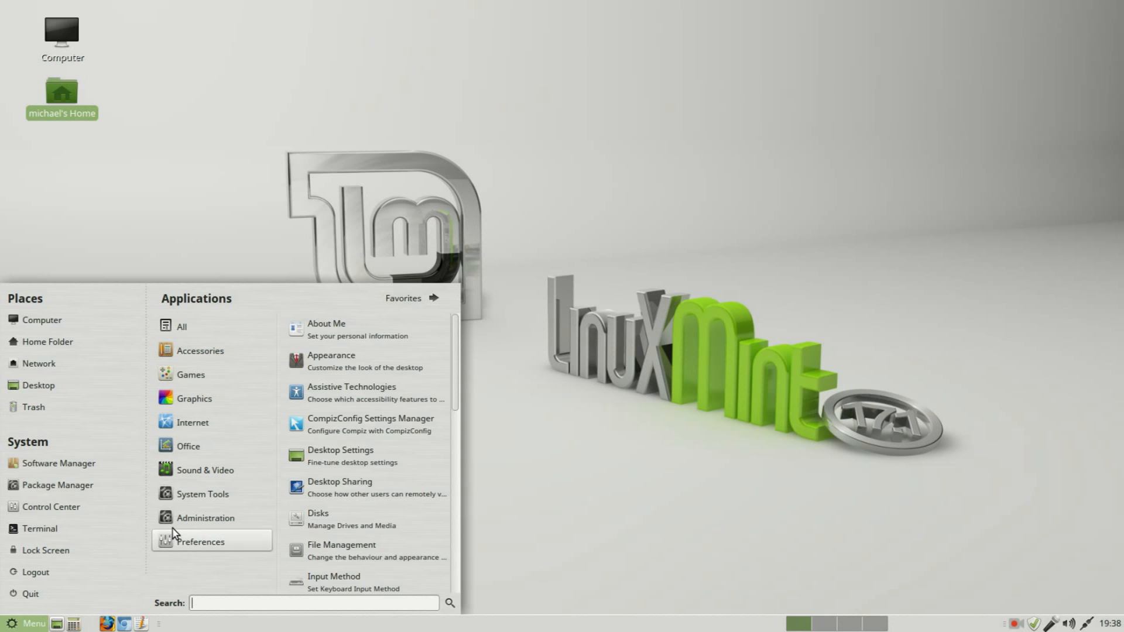
mouse_move(181, 522)
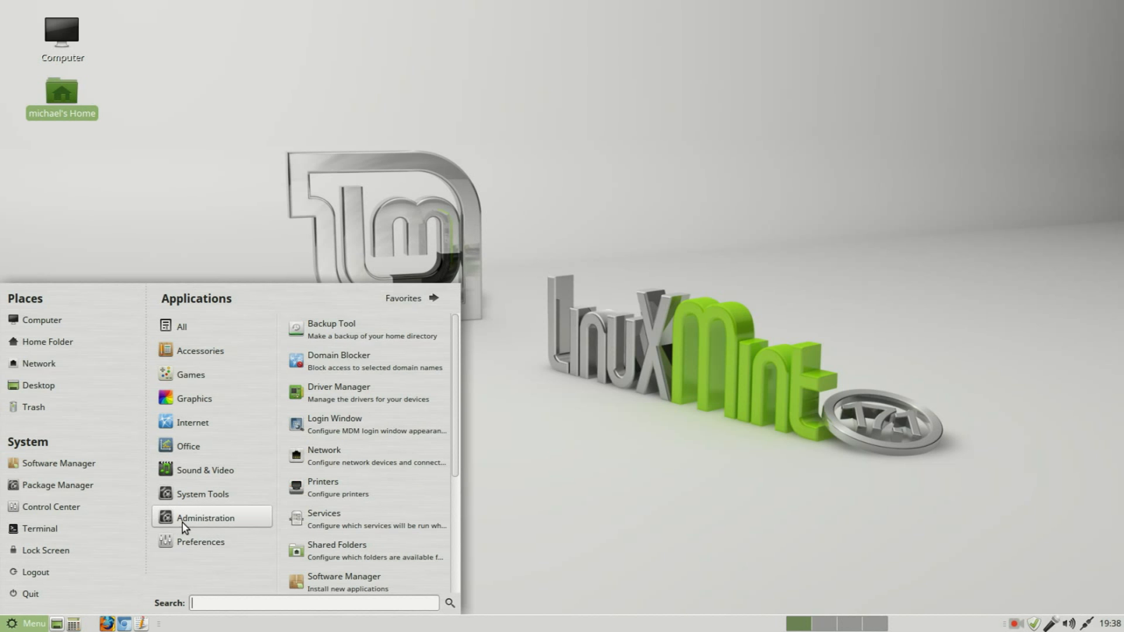
left_click(351, 335)
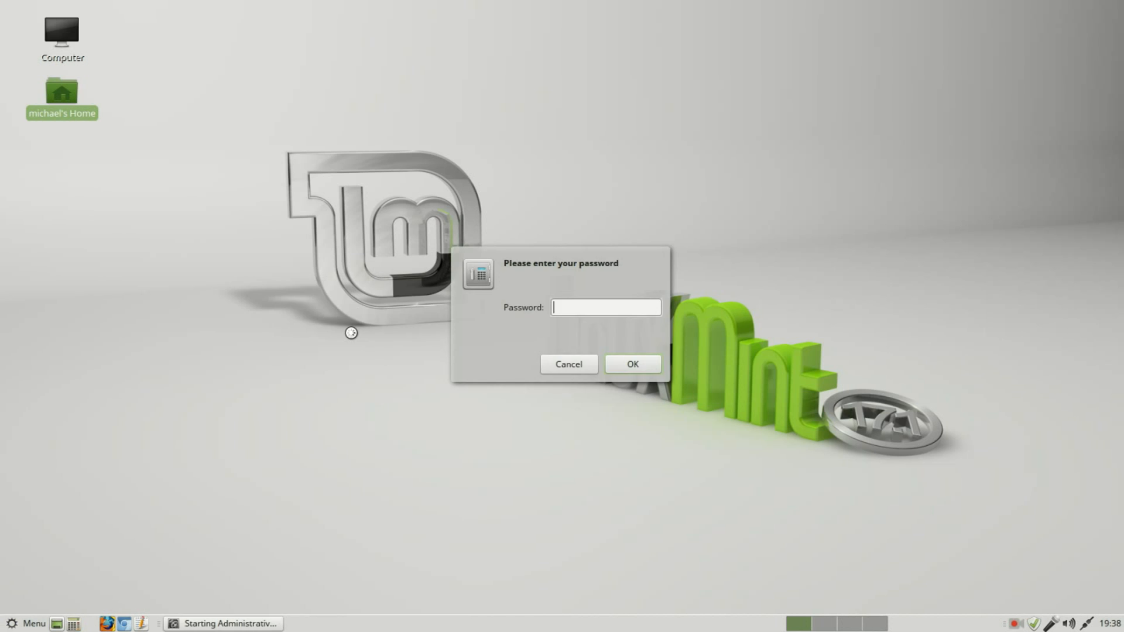
type("*********")
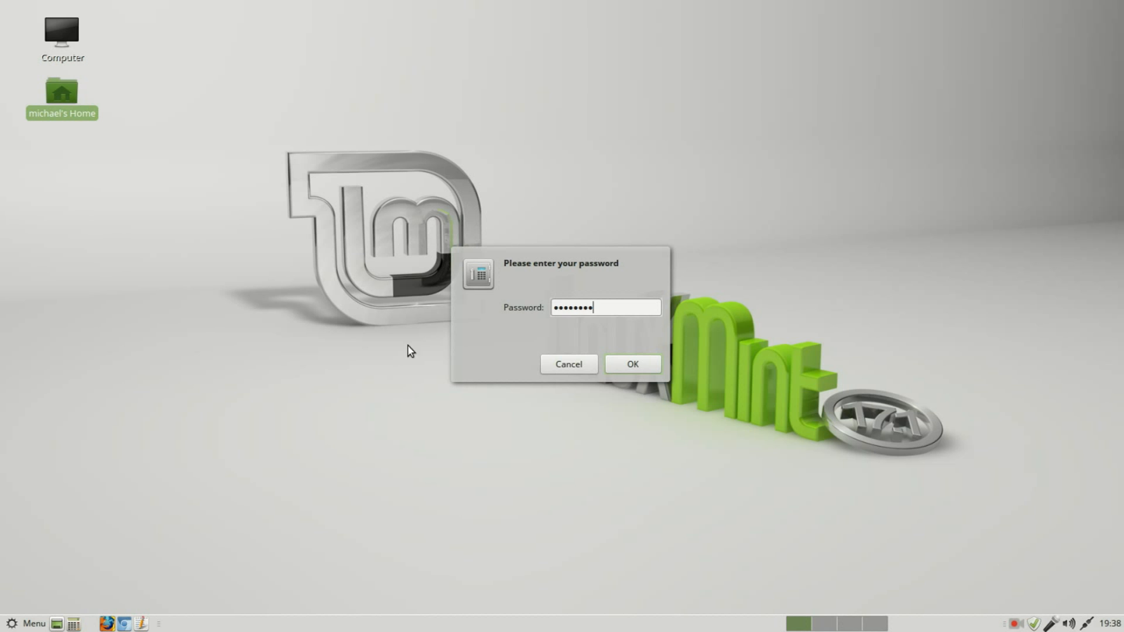
left_click(632, 365)
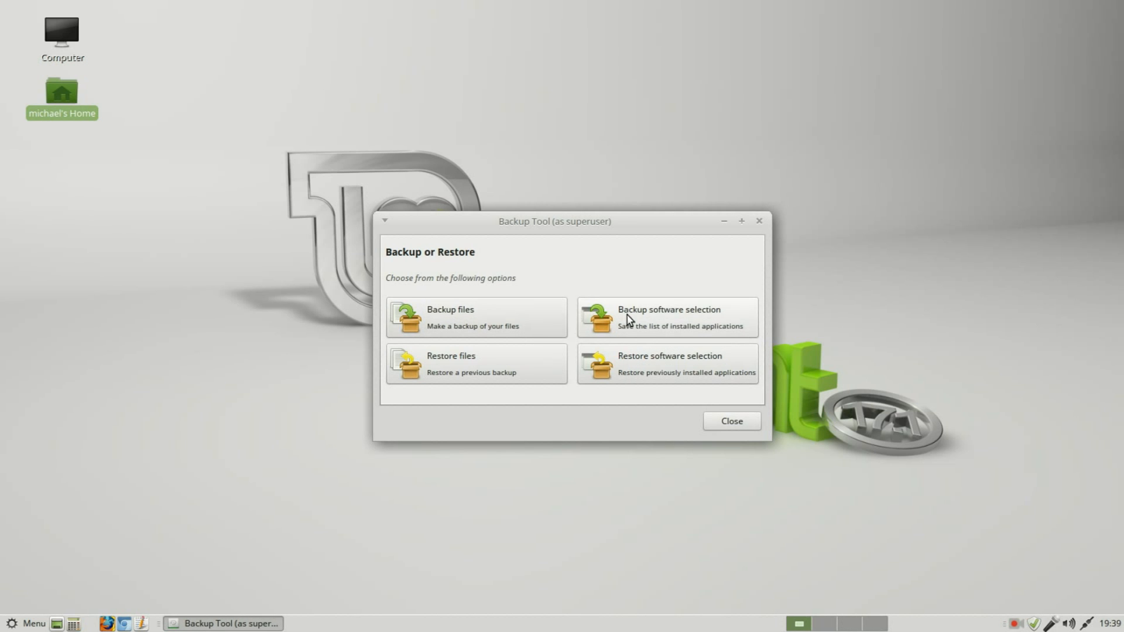
Step: Start a file backup and choose the Downloads folder in the user's home directory as the source
left_click(478, 320)
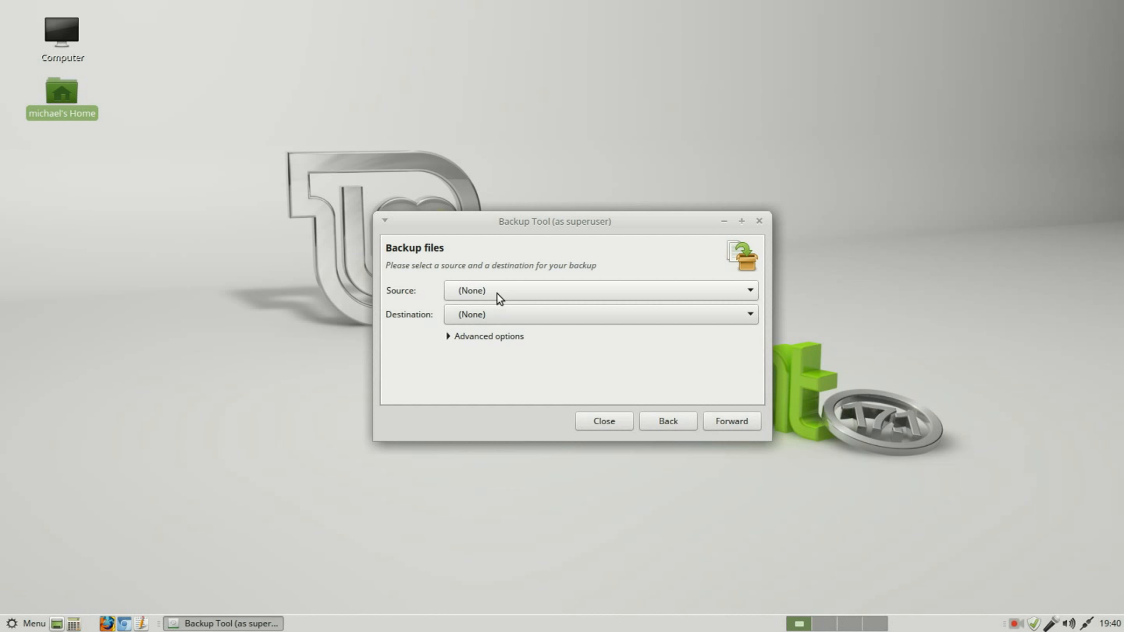
left_click(499, 298)
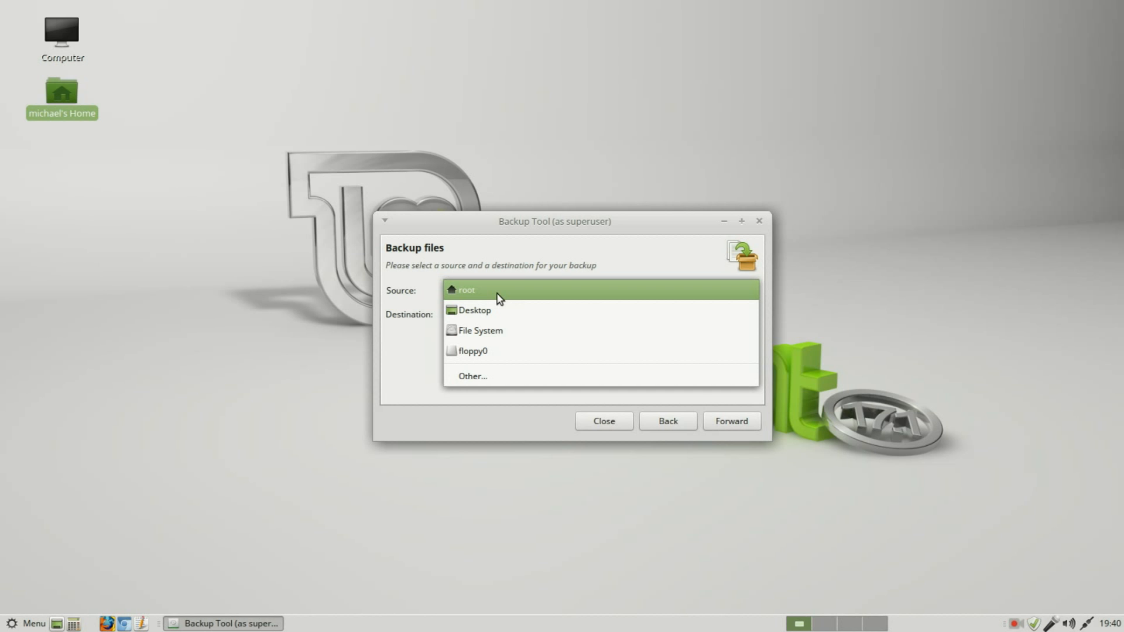
left_click(504, 376)
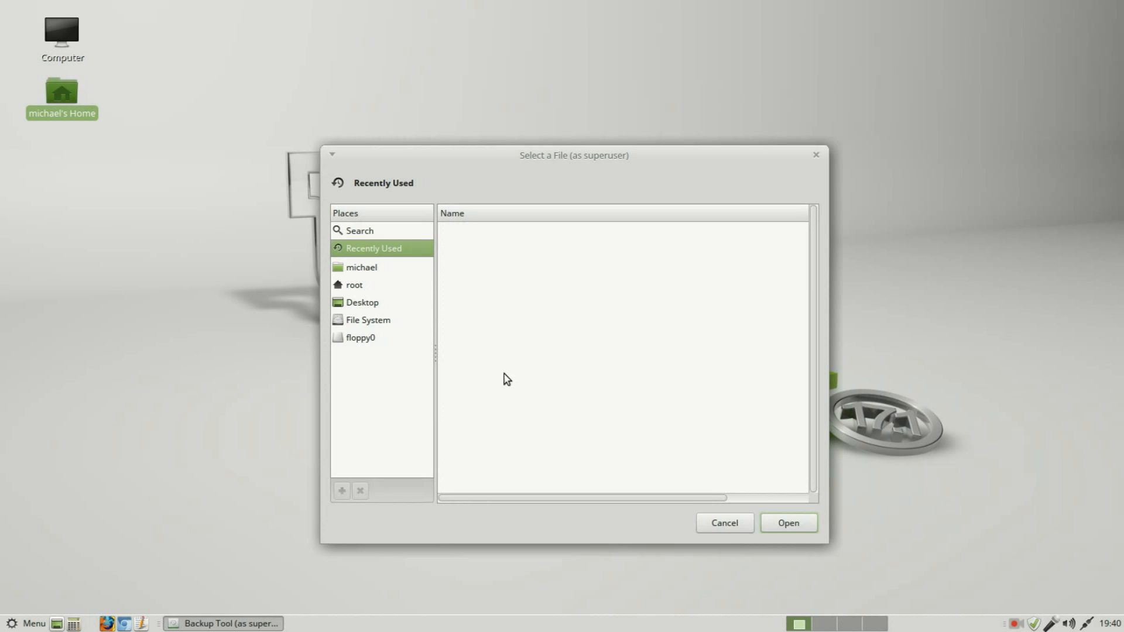
left_click(369, 268)
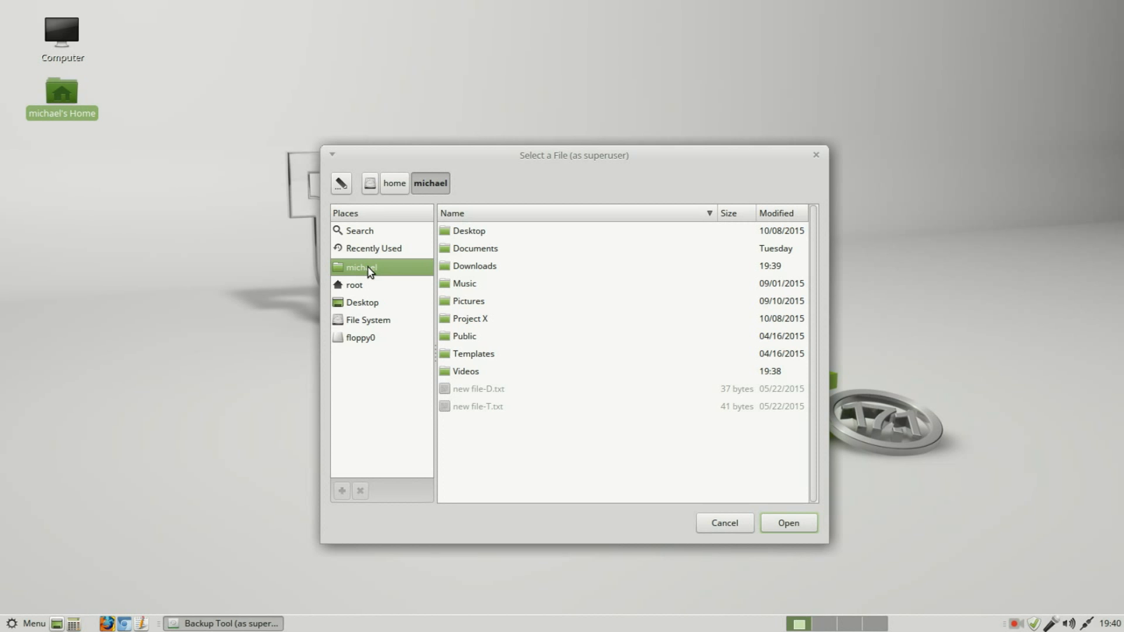
left_click(466, 266)
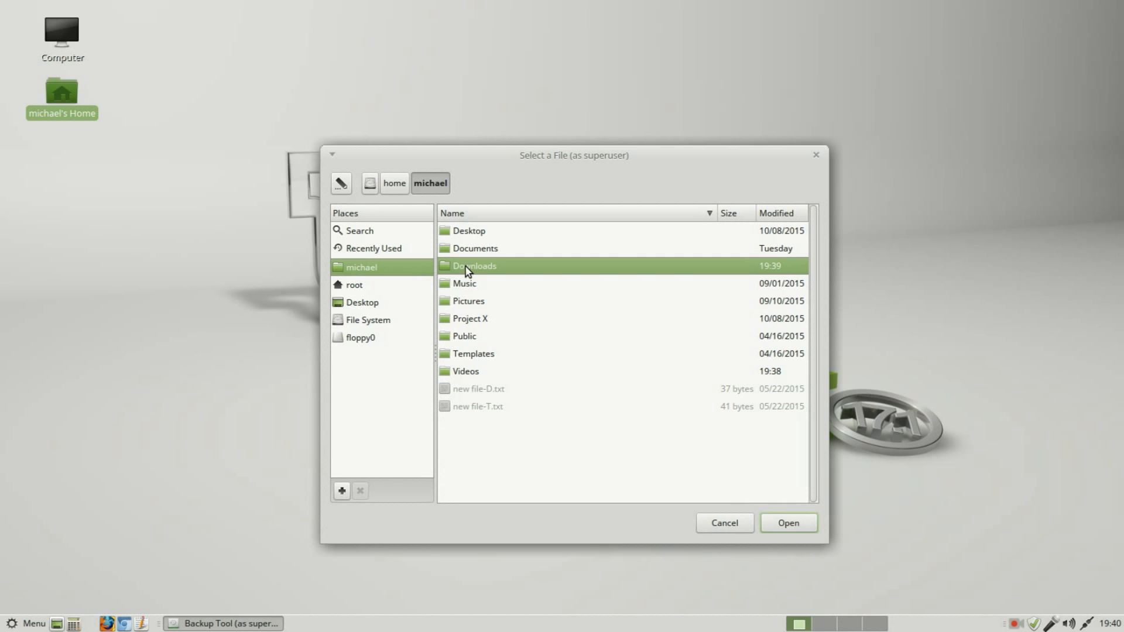
left_click(788, 524)
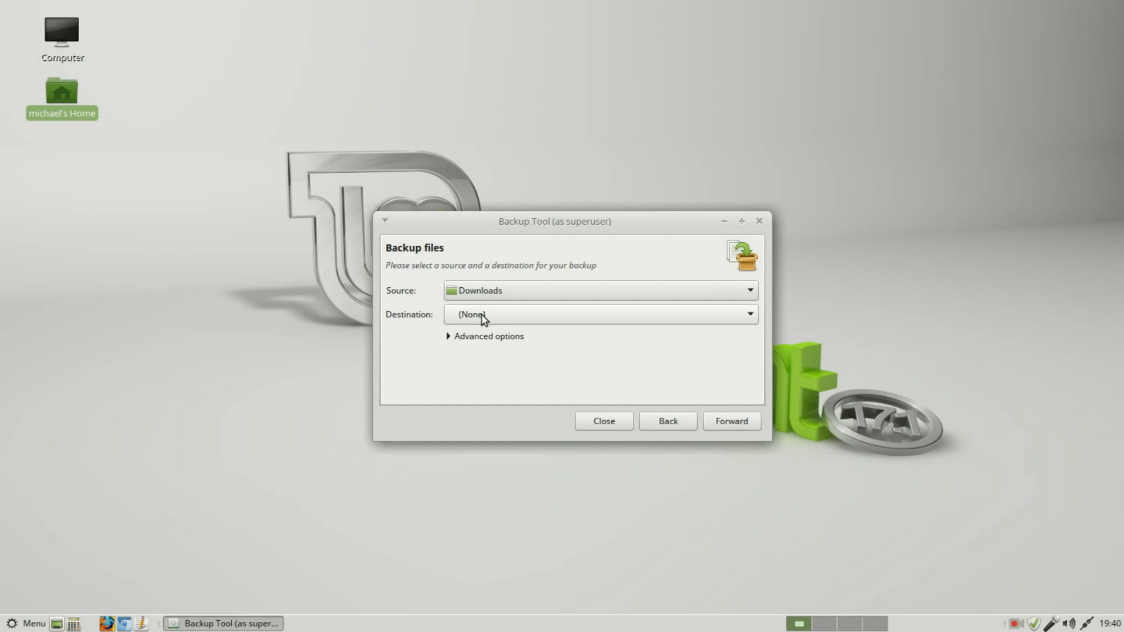
Step: Open the home folder in the file manager and create a folder named Backup
double_click(58, 92)
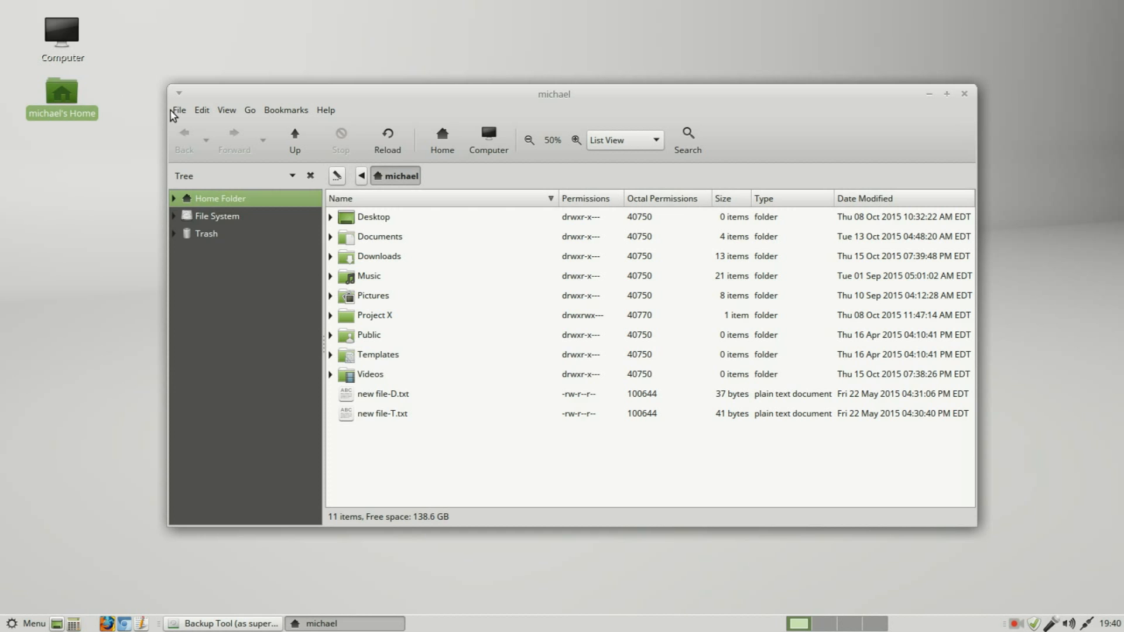
left_click(182, 112)
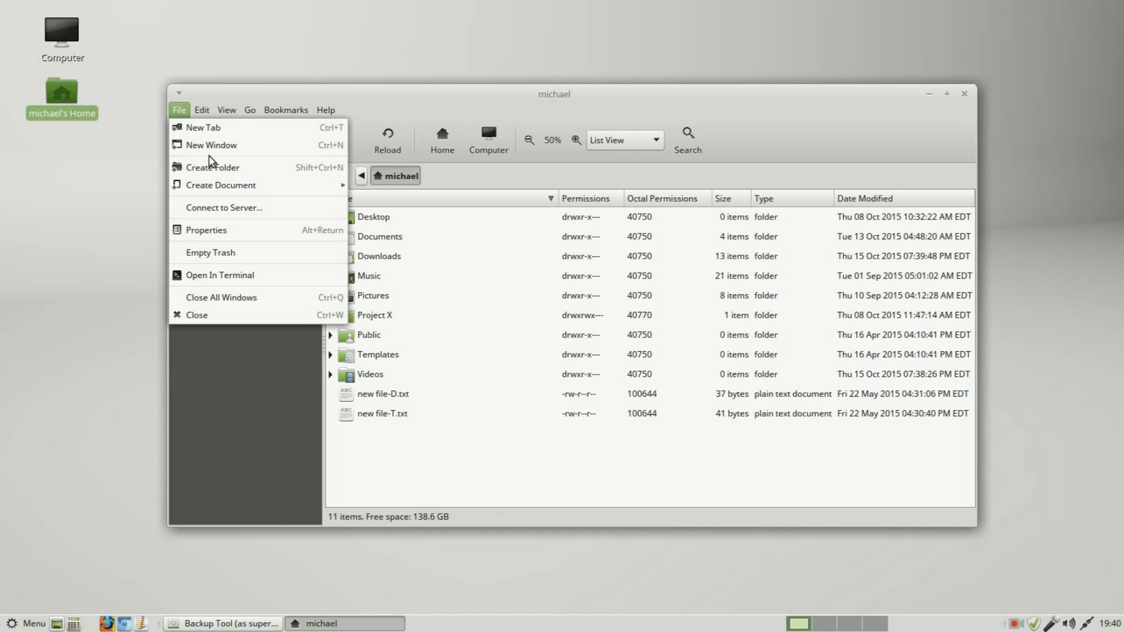
left_click(226, 170)
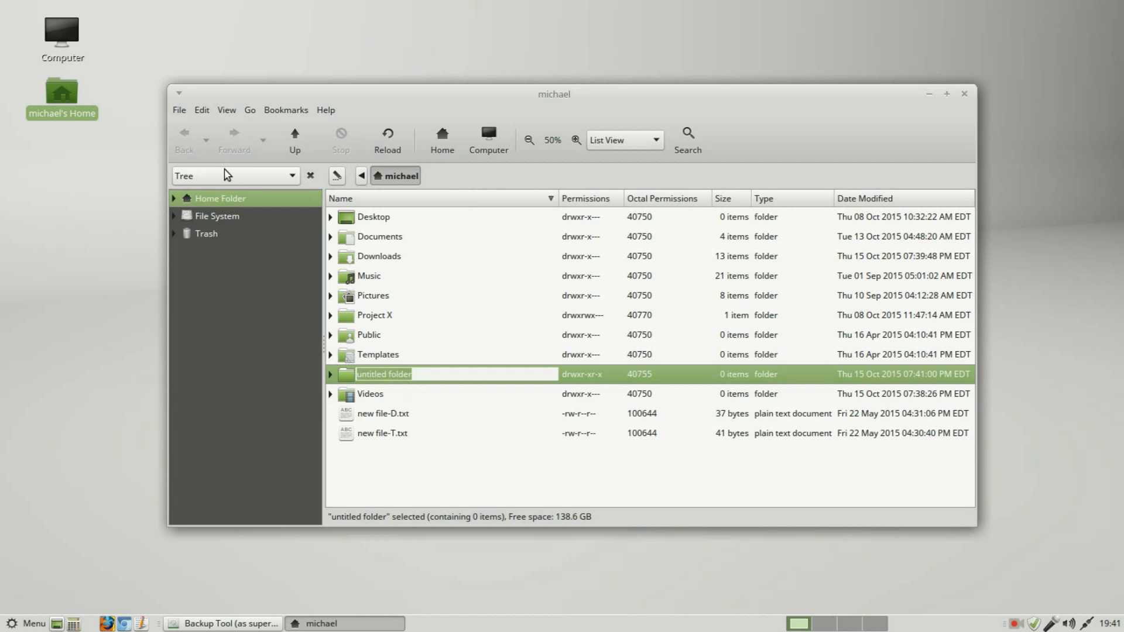
type("Backup")
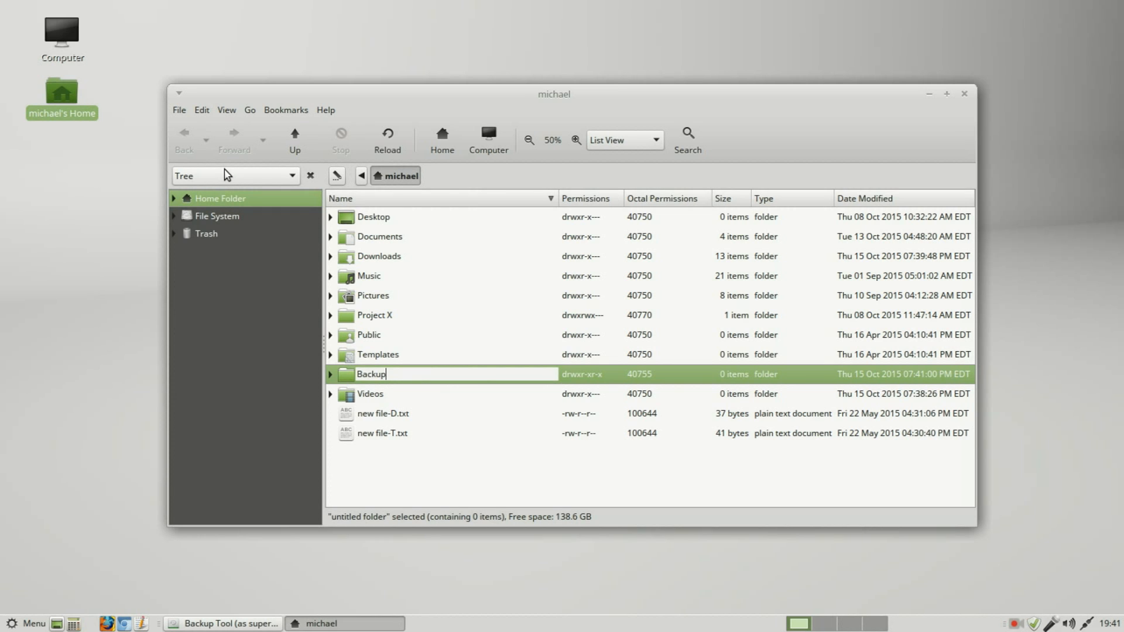
key("Return")
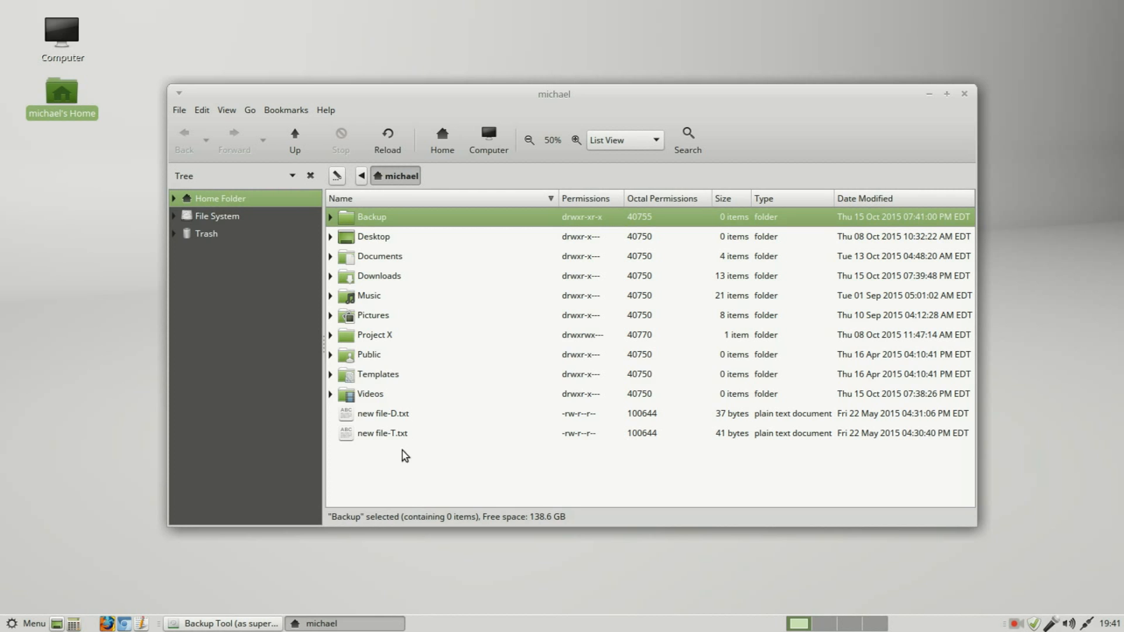
Step: Create a second folder named Backup-tar in the home folder and close the file manager
right_click(401, 465)
left_click(430, 475)
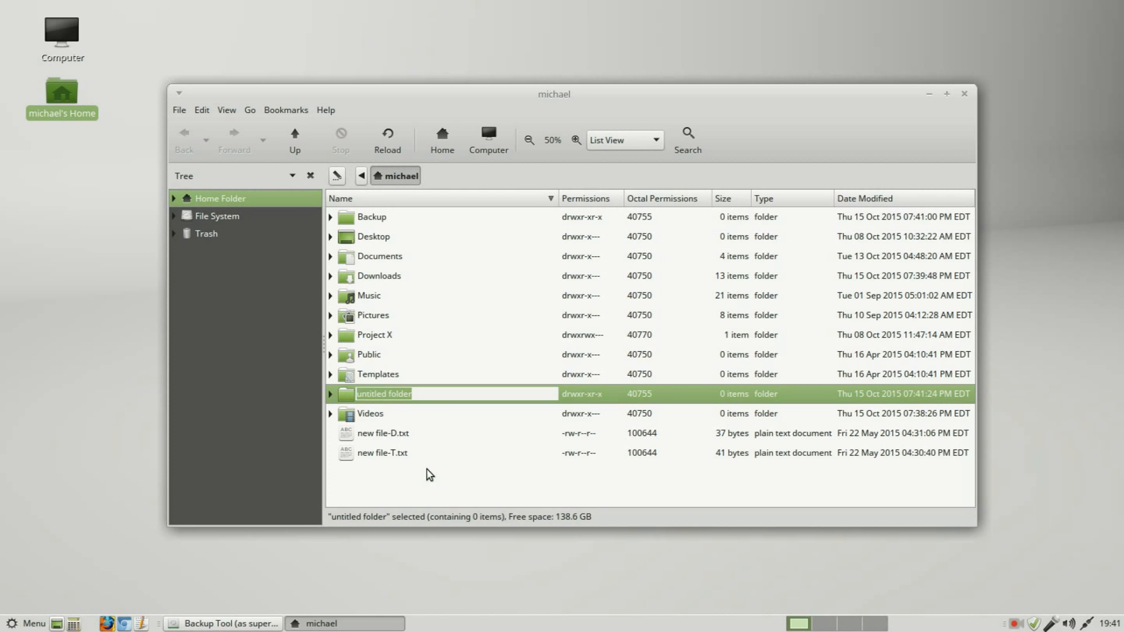
type("Backup-tar")
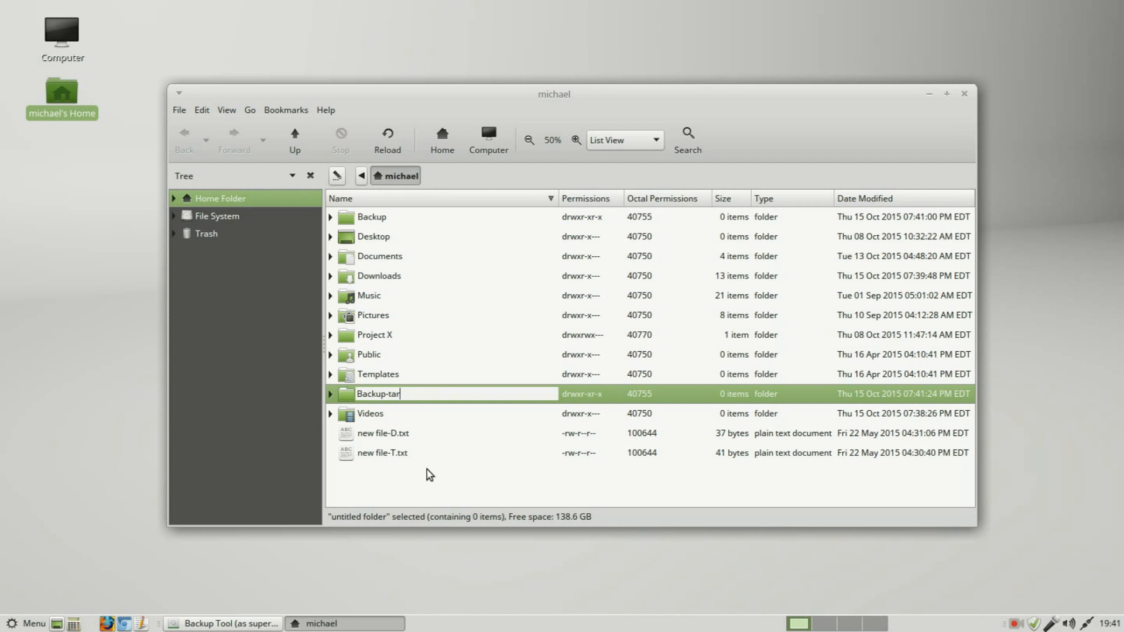
key("Return")
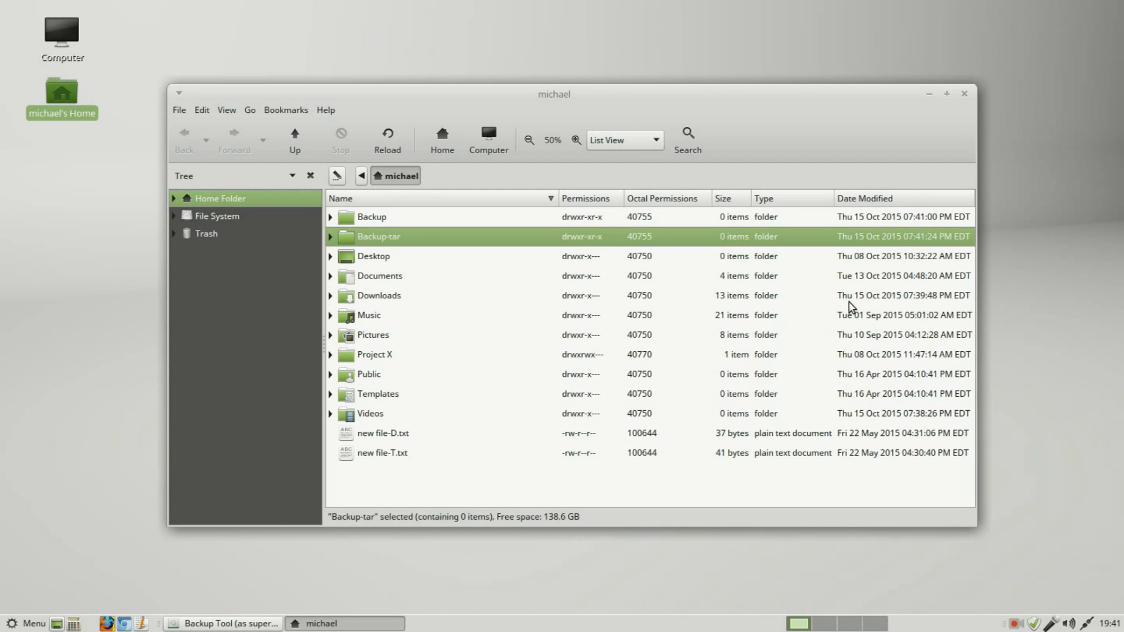
left_click(964, 93)
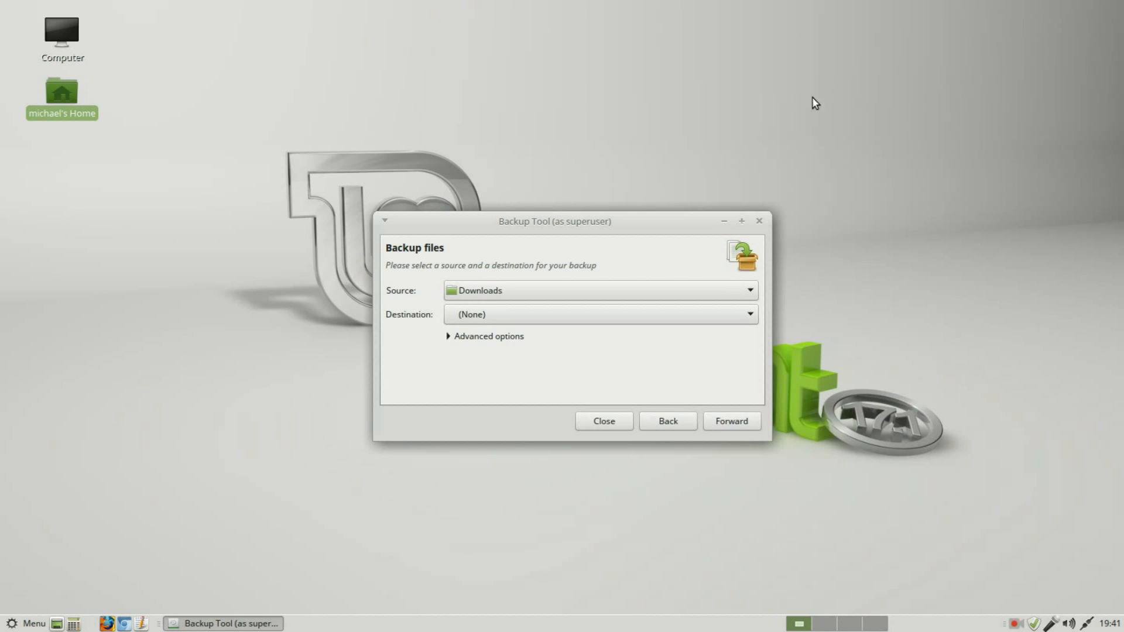
Step: Set the backup destination to the Backup folder in the user's home directory
left_click(497, 316)
left_click(494, 398)
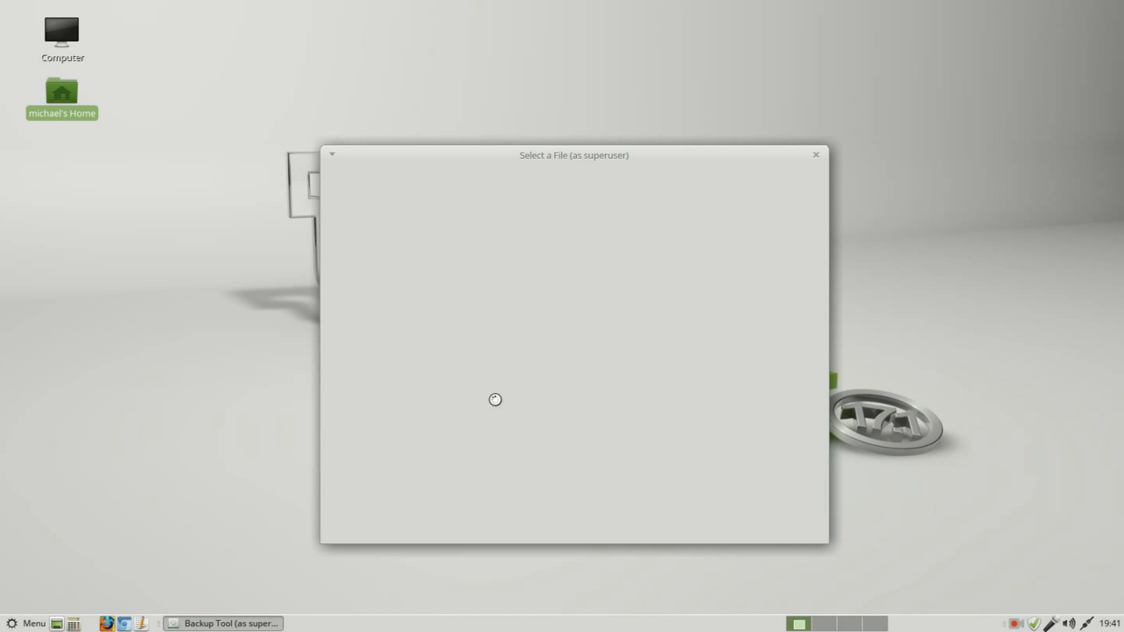
left_click(381, 270)
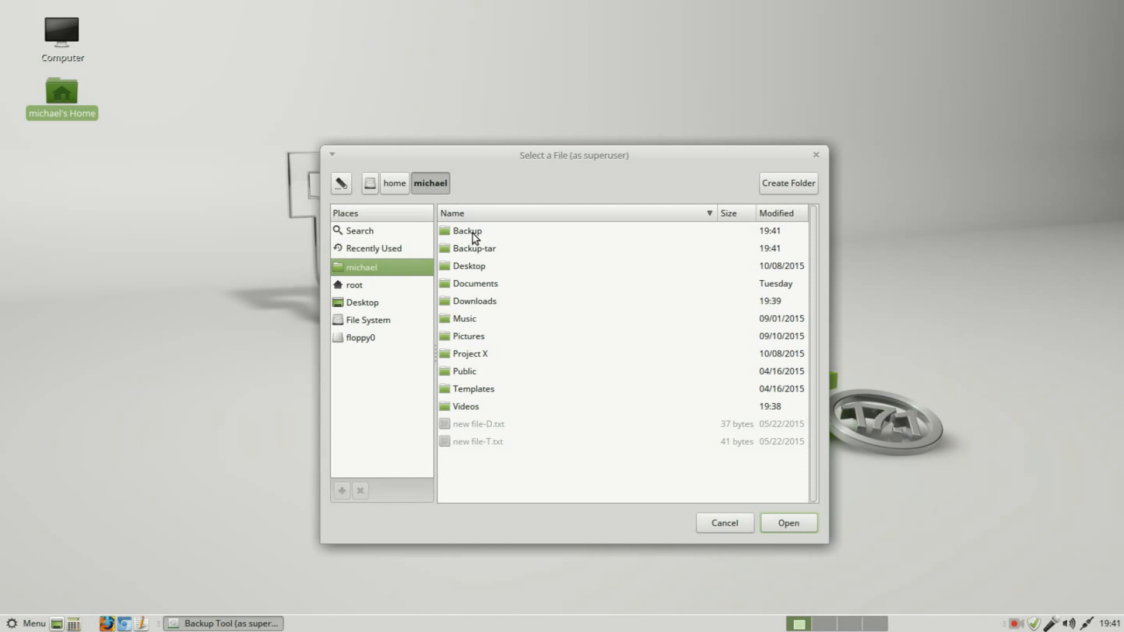
left_click(473, 232)
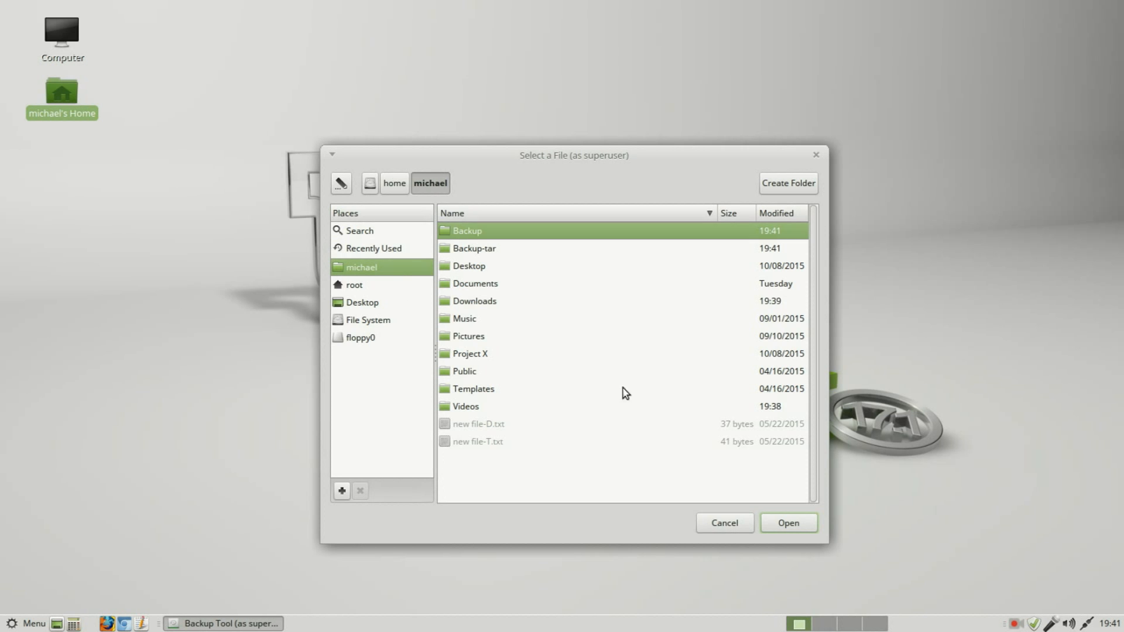
left_click(795, 524)
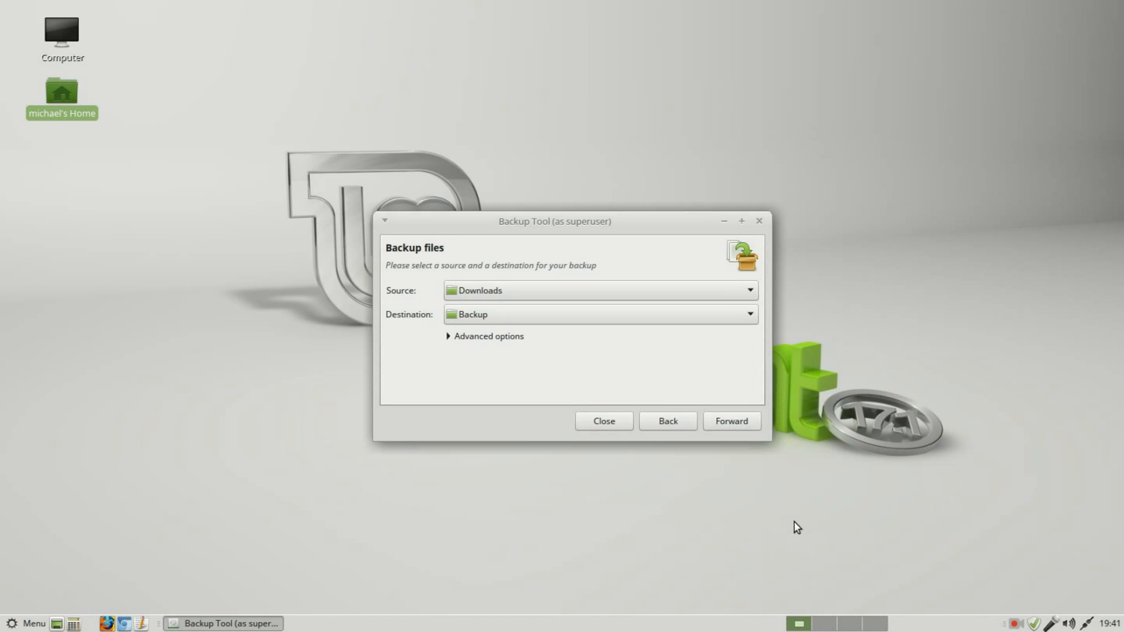
Step: Run the backup with the default advanced options and no excluded files or directories, and close the Backup Tool
left_click(486, 338)
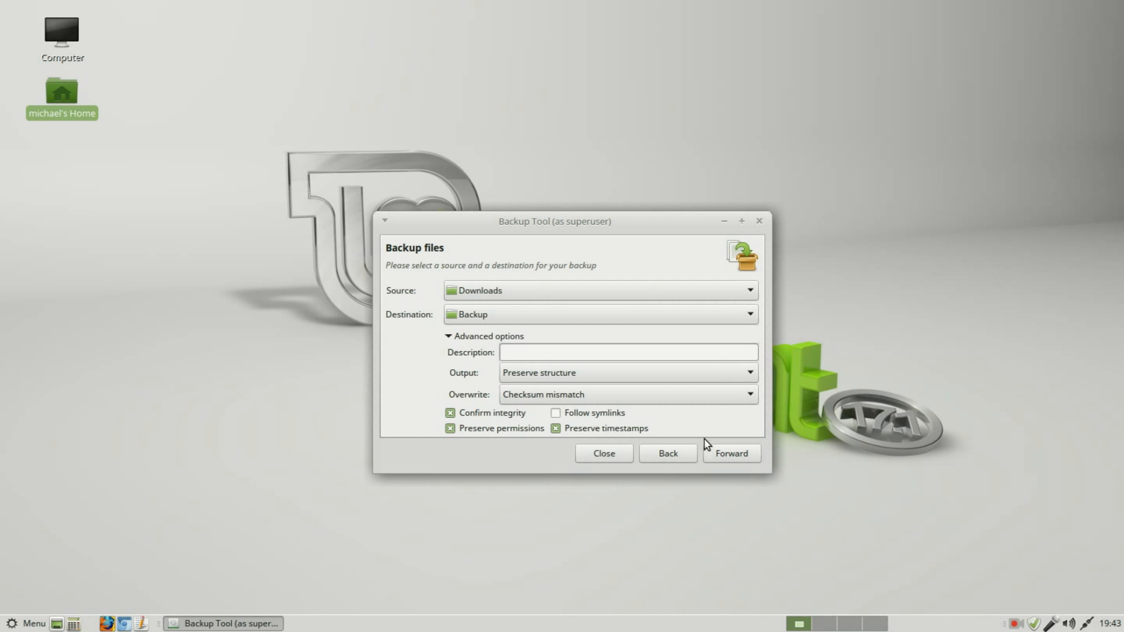
left_click(730, 454)
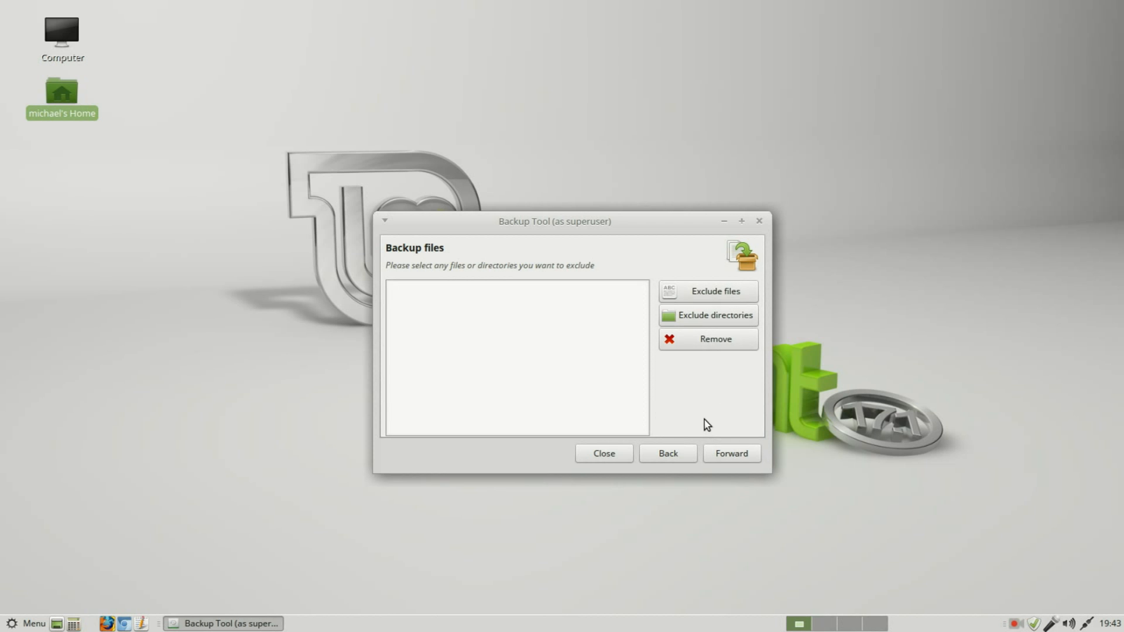
left_click(728, 458)
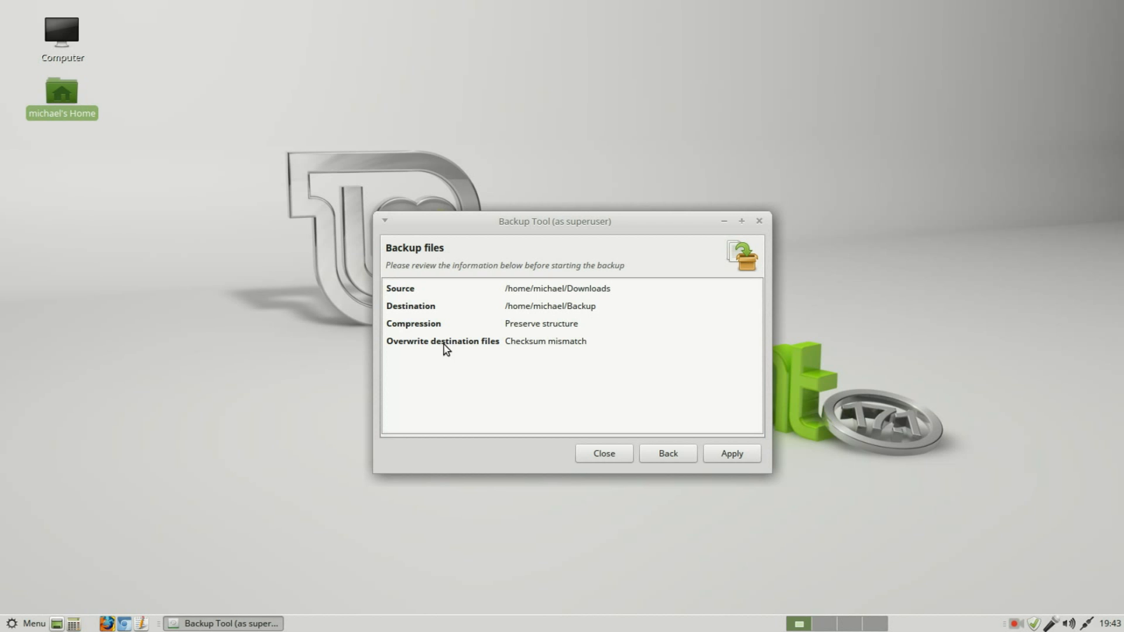
left_click(740, 454)
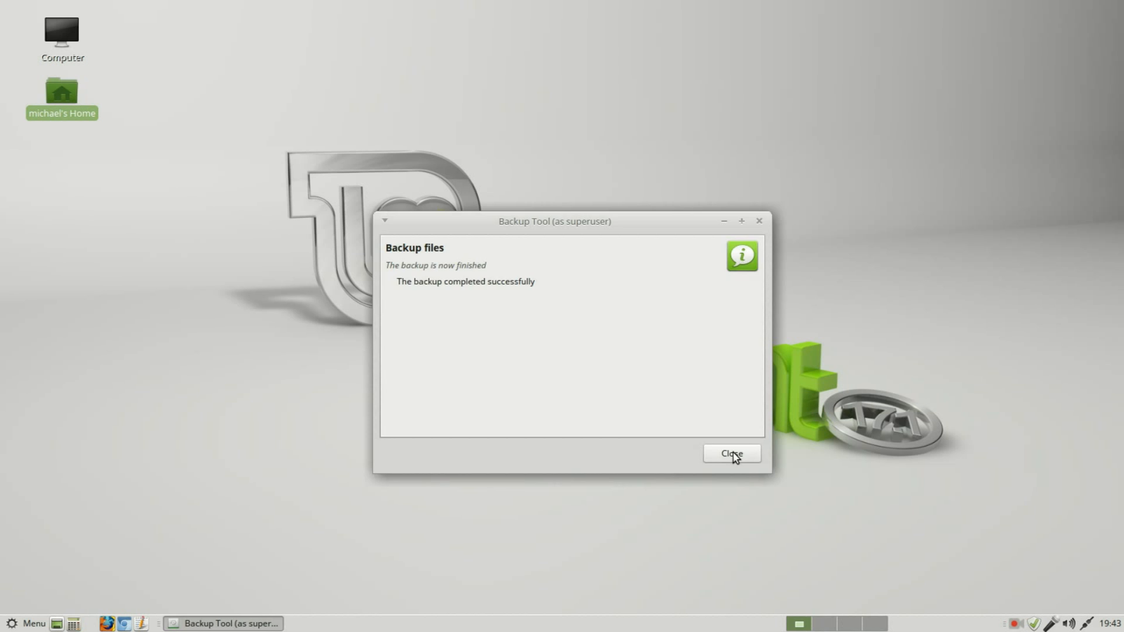
left_click(732, 455)
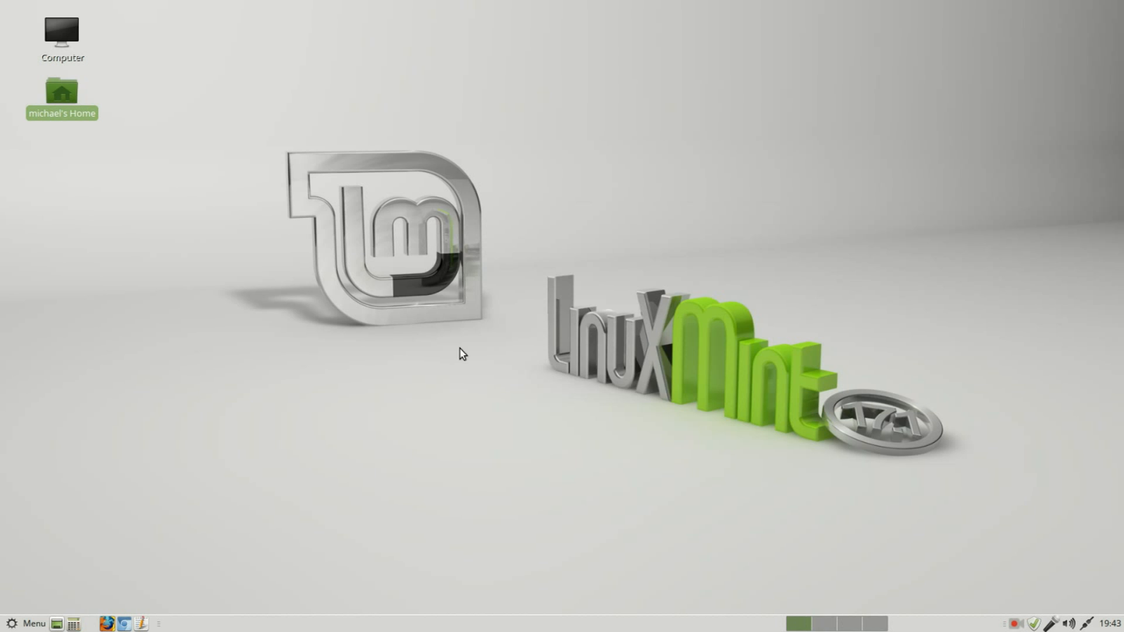
Step: Permanently delete odb15-Pictures-300px pics.zip from the Backup folder in the home directory
double_click(58, 91)
double_click(369, 219)
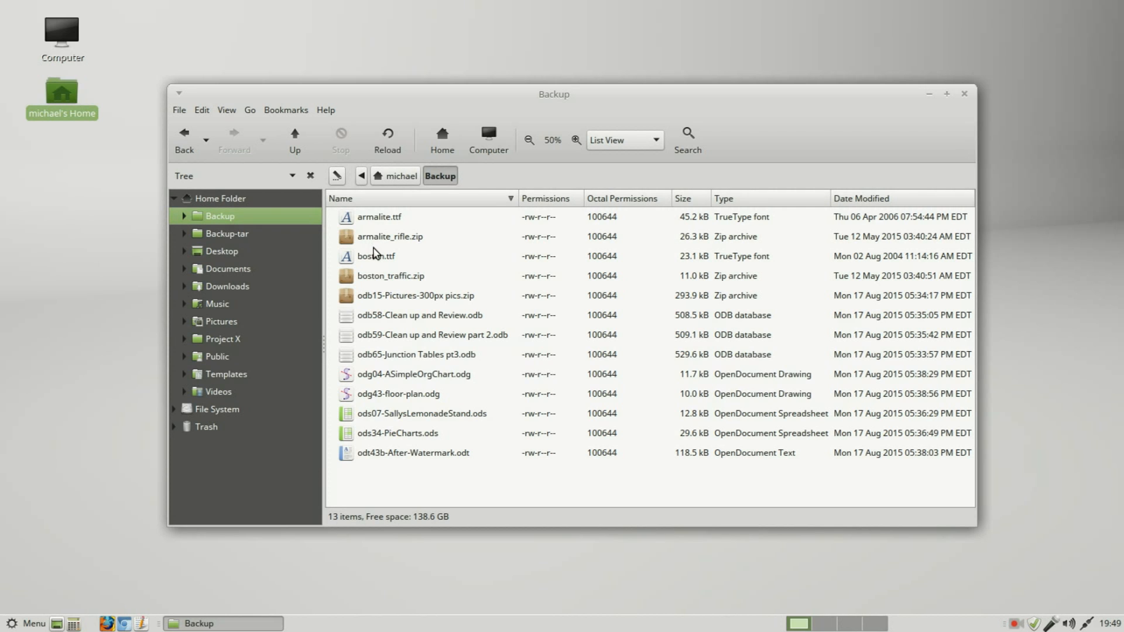
left_click(391, 301)
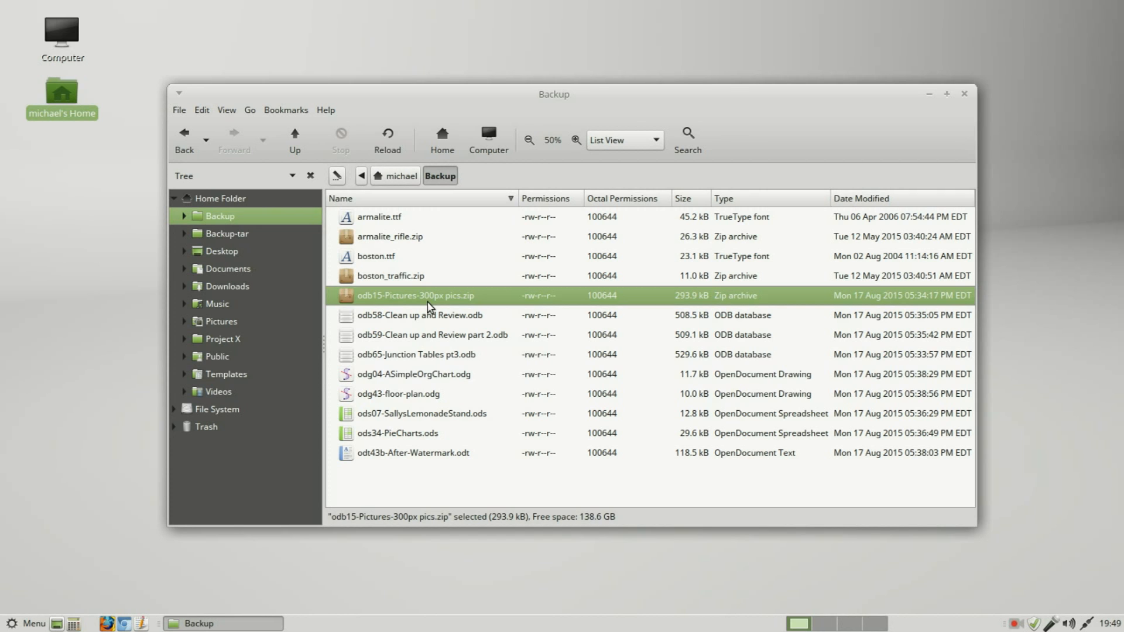
key("shift+Delete")
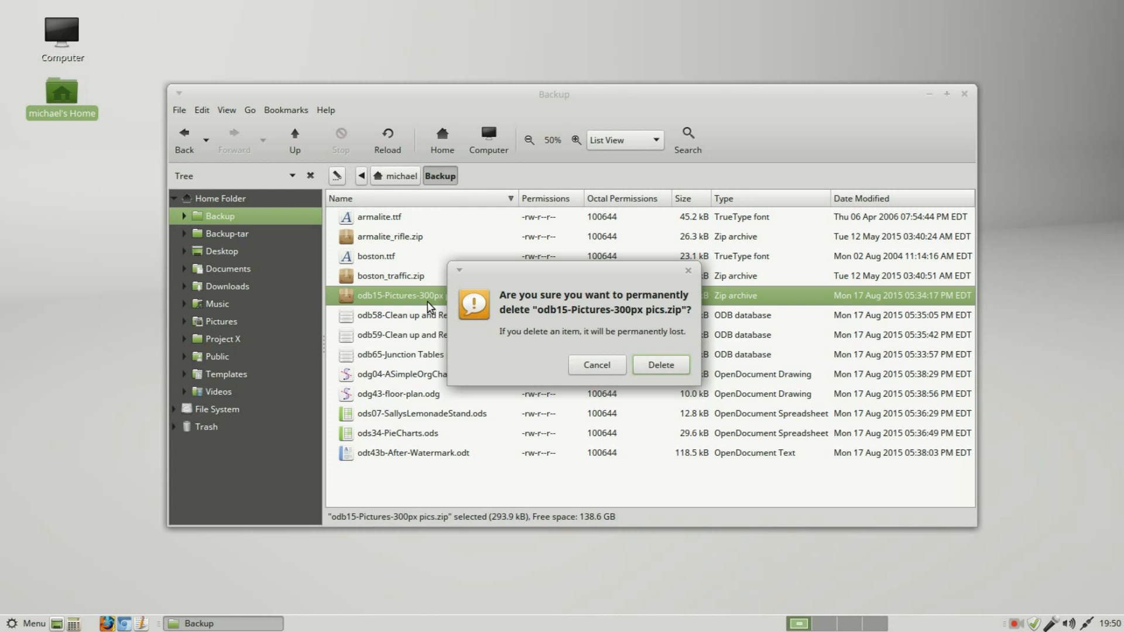
key("Return")
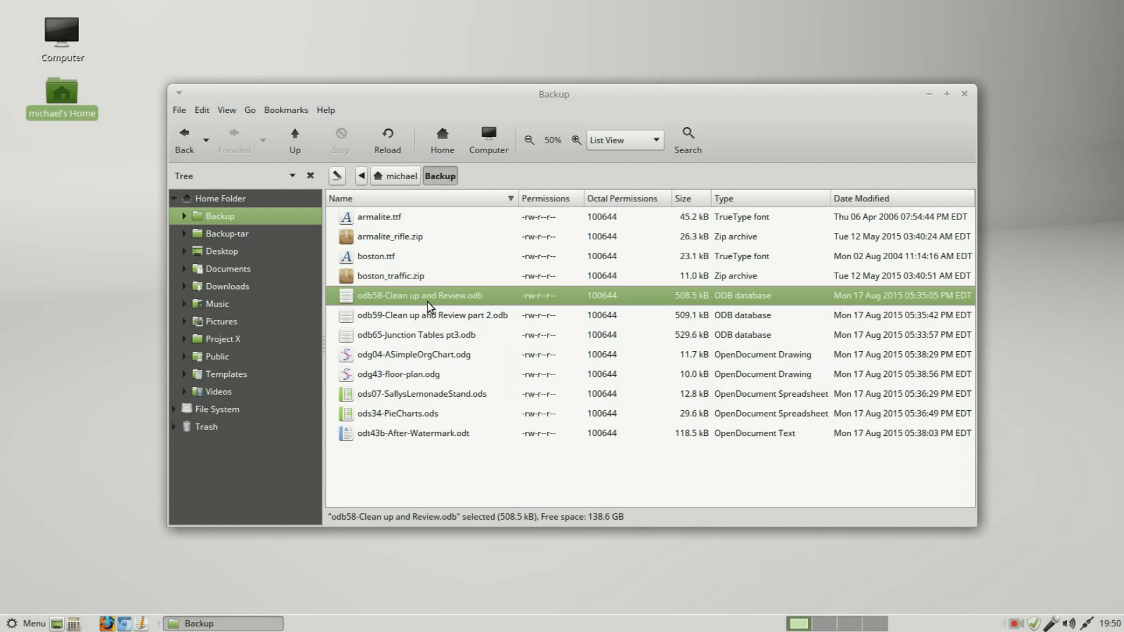
Step: Make a small text change in odt43b-After-Watermark.odt from the Downloads folder, save it, and close the document and file manager
left_click(394, 176)
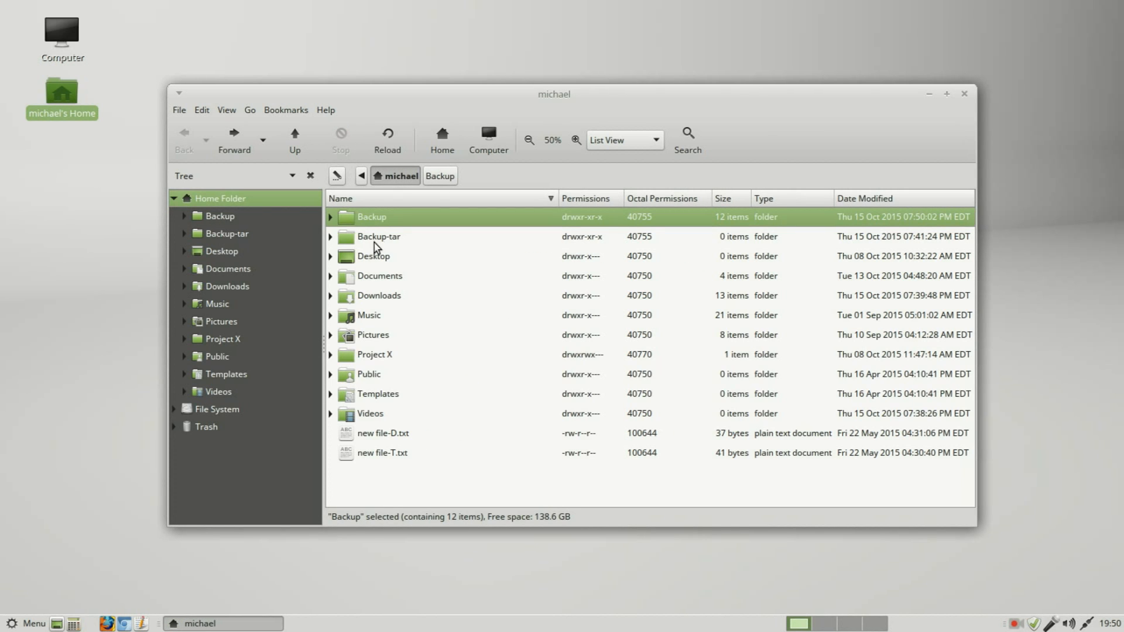
double_click(374, 296)
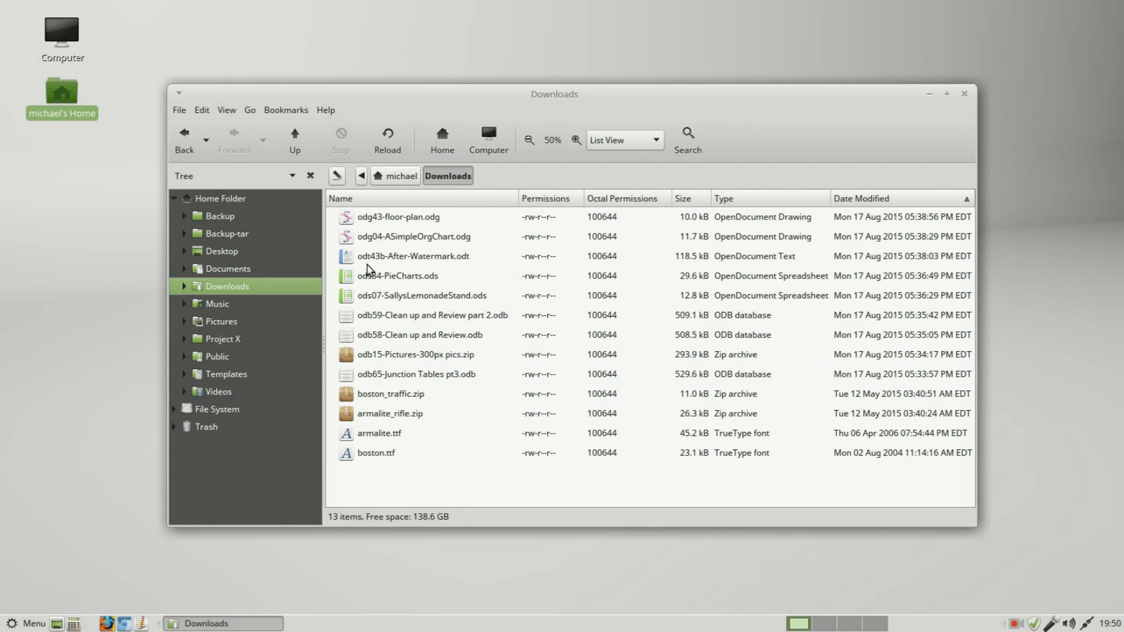
double_click(415, 258)
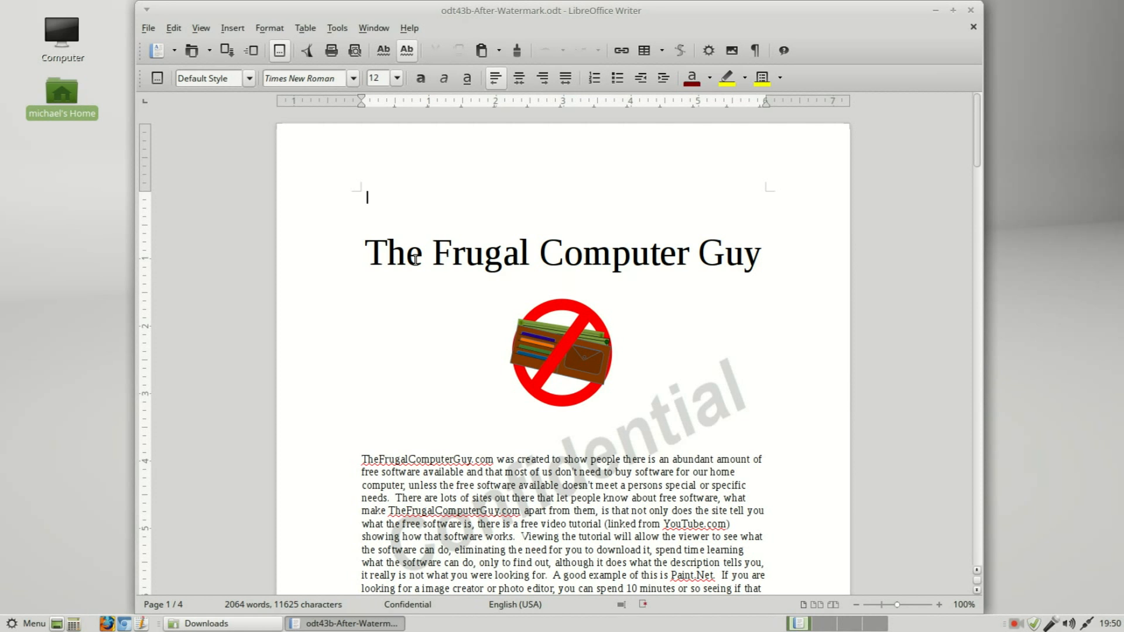
left_click(227, 49)
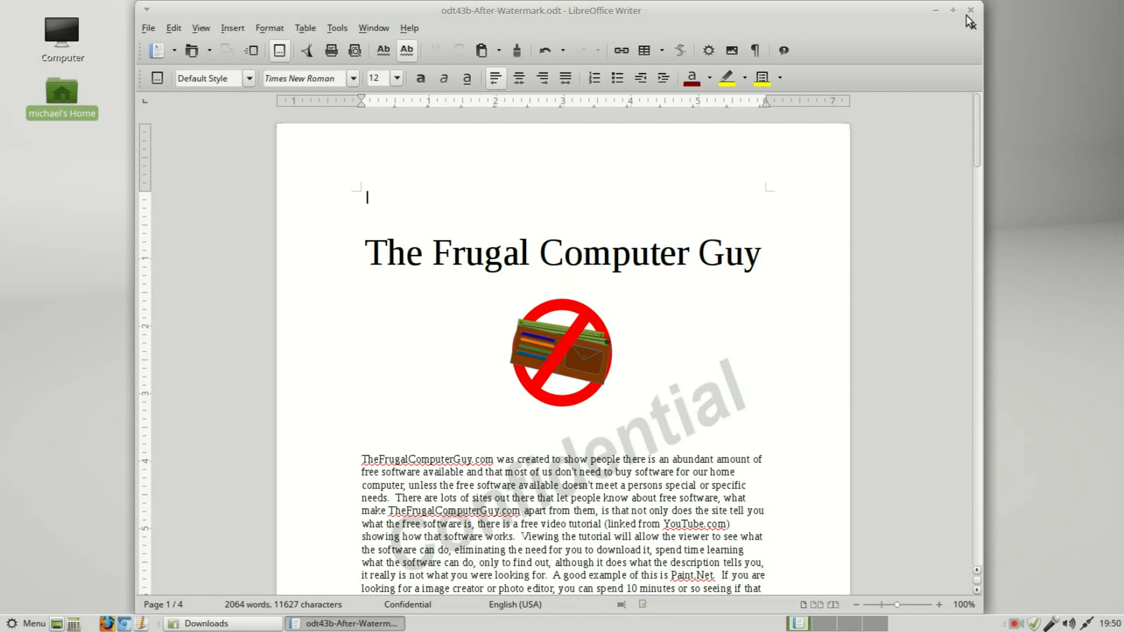
left_click(971, 10)
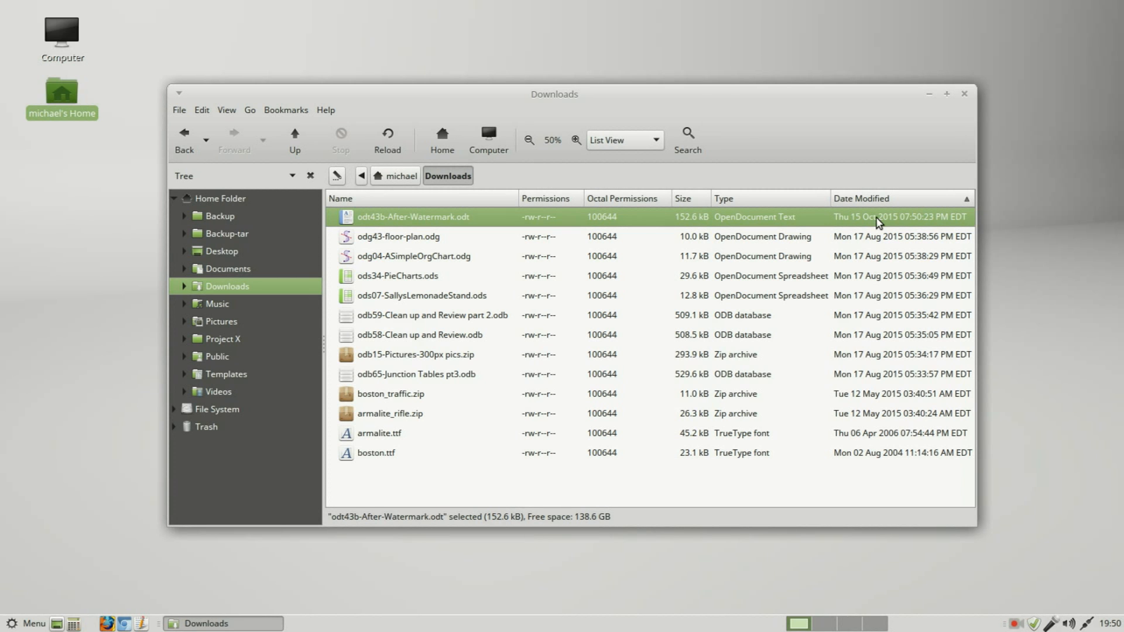
left_click(965, 96)
Step: Launch the Backup Tool, enter the account password to authenticate, and start a new file backup
left_click(17, 624)
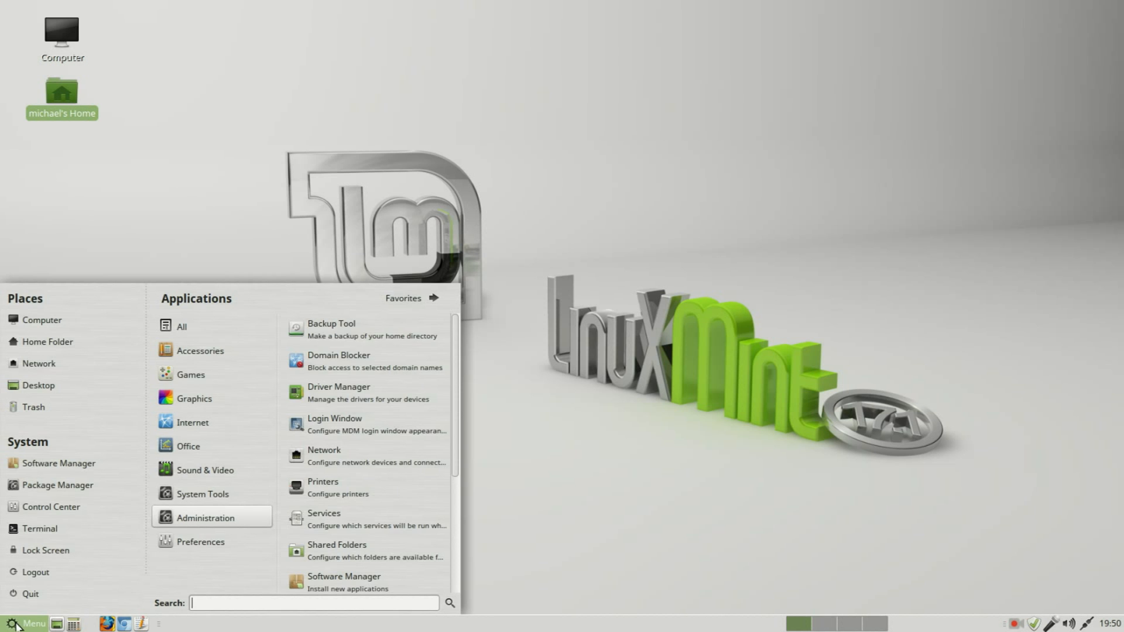
left_click(344, 331)
type("********")
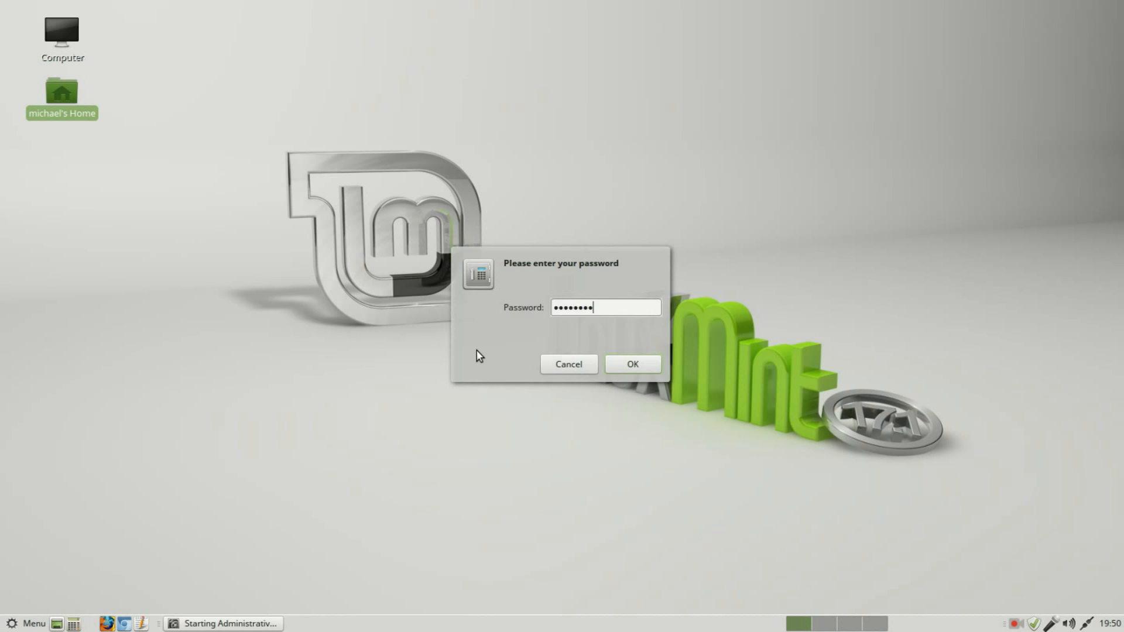
key("Return")
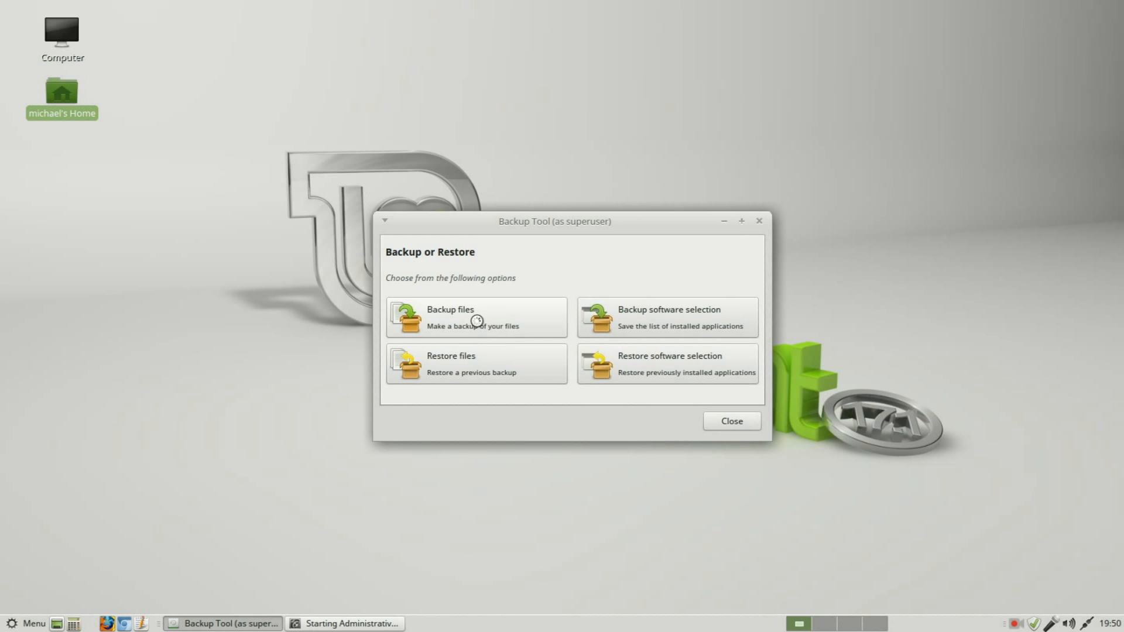
left_click(477, 320)
Step: Set the backup source to the Downloads folder in the user's home directory
left_click(477, 316)
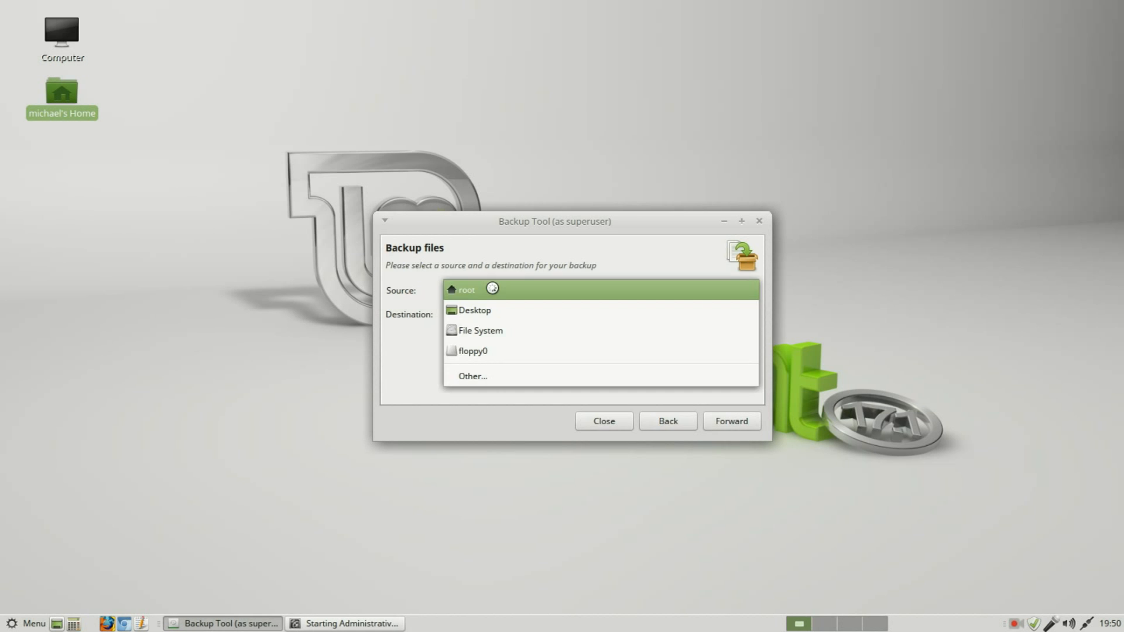
left_click(498, 378)
left_click(365, 266)
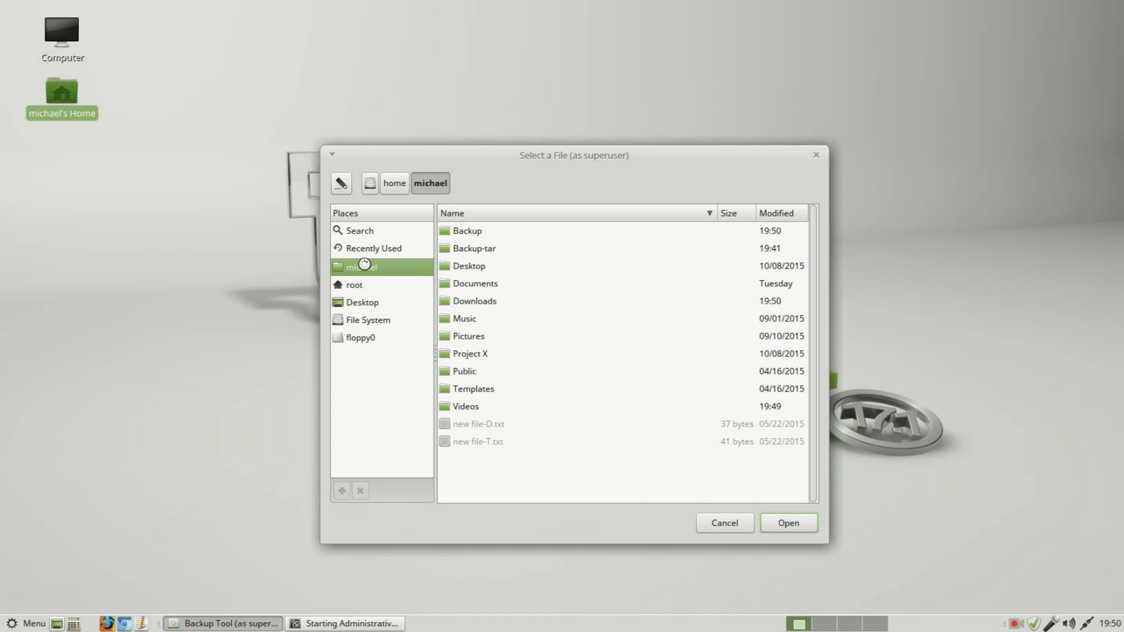
left_click(482, 300)
left_click(788, 523)
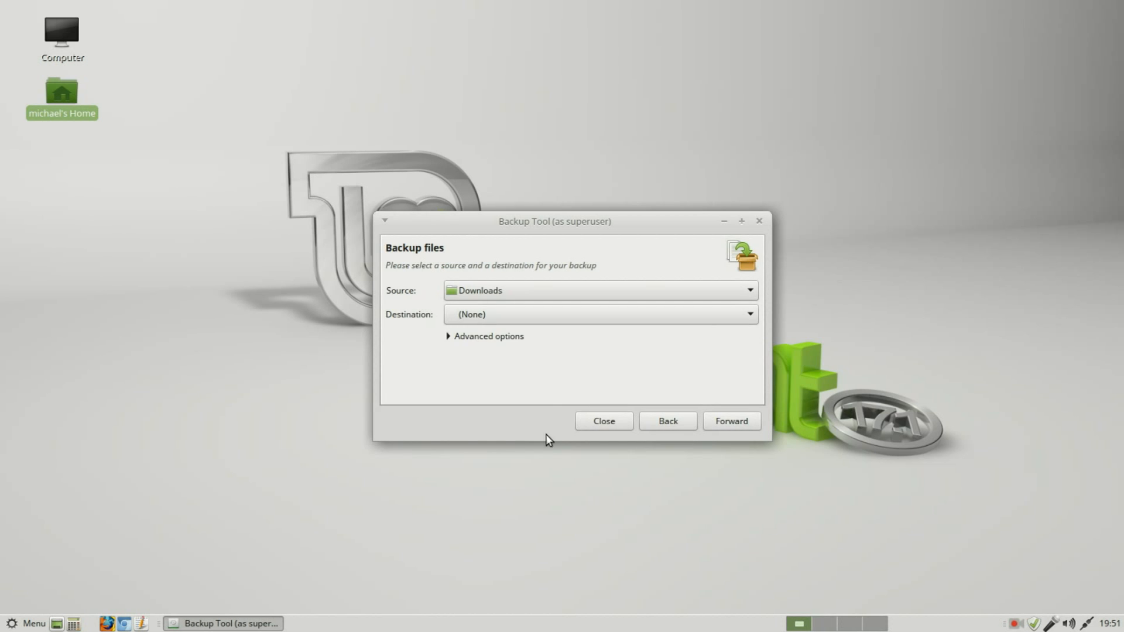
Step: Set the backup destination to the Backup folder in the user's home directory
left_click(557, 314)
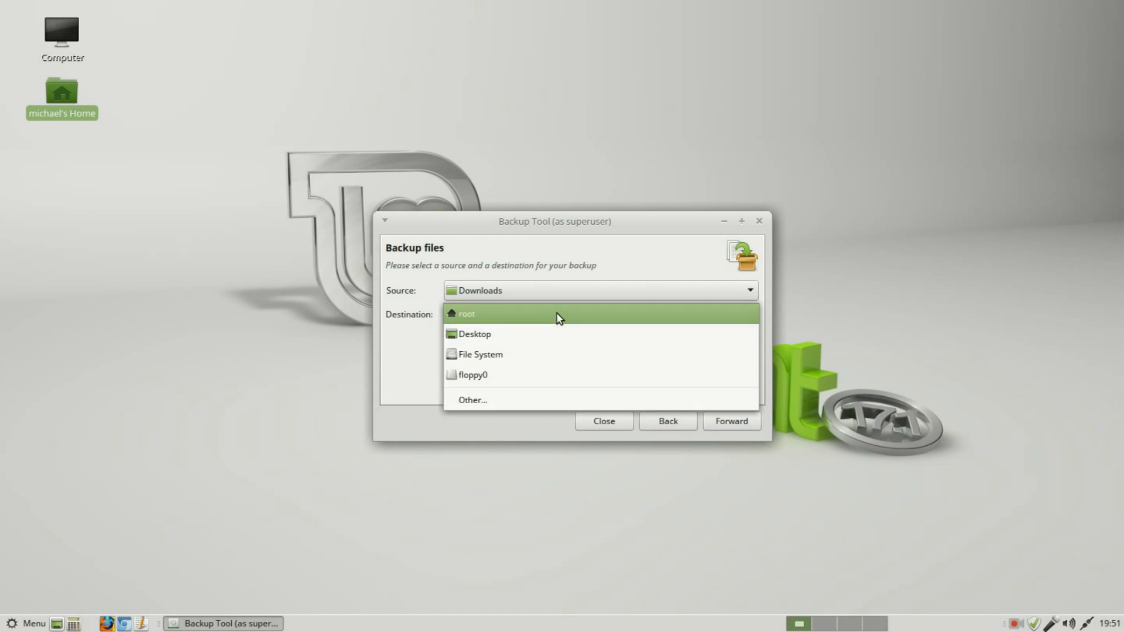
left_click(518, 400)
left_click(345, 266)
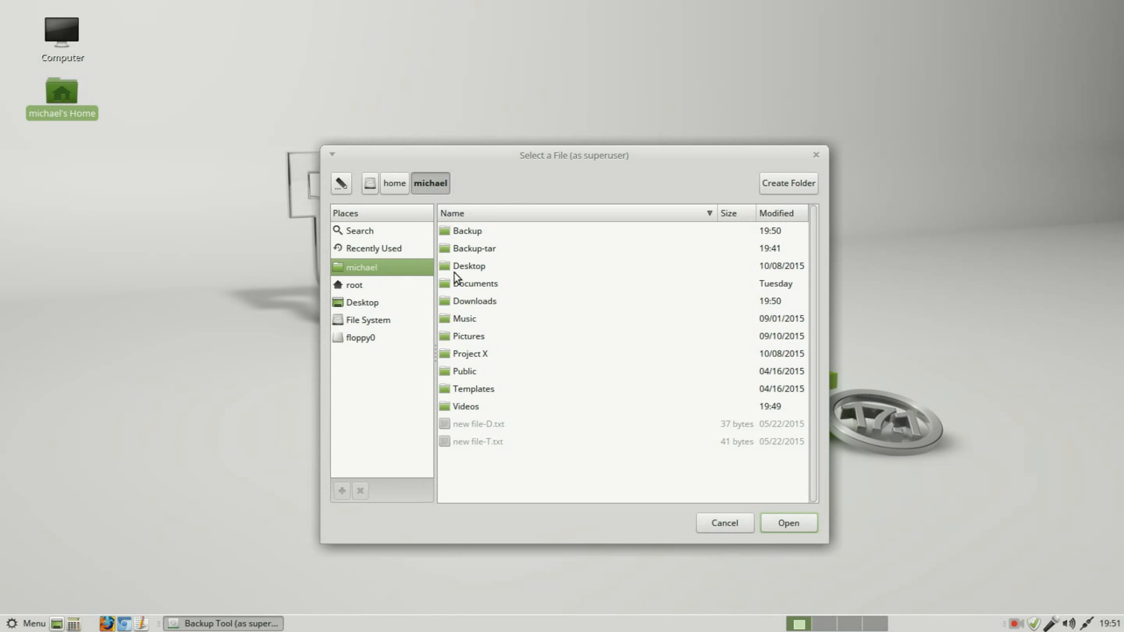
left_click(479, 233)
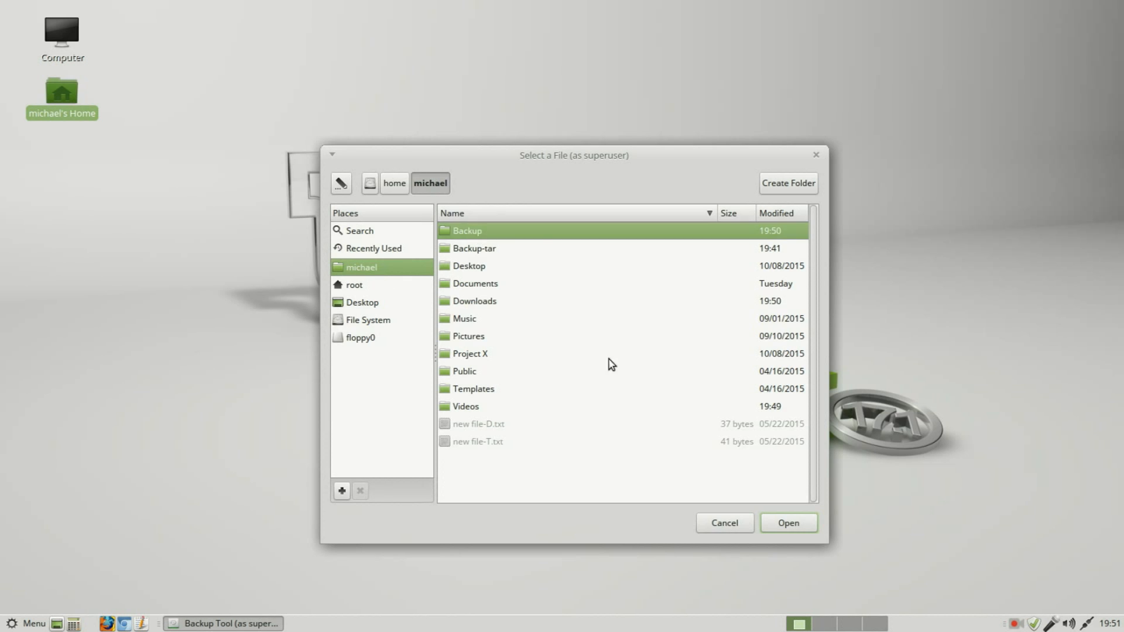
left_click(788, 524)
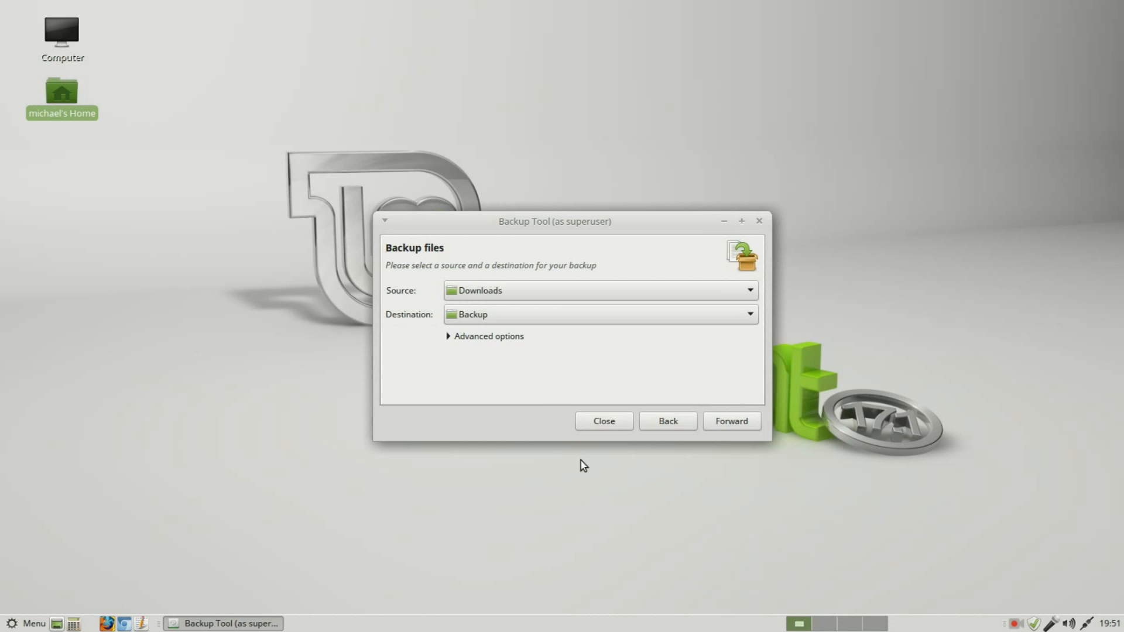
Step: Set the overwrite option to Never, run the backup without excluding any files or directories, and close the Backup Tool
left_click(487, 337)
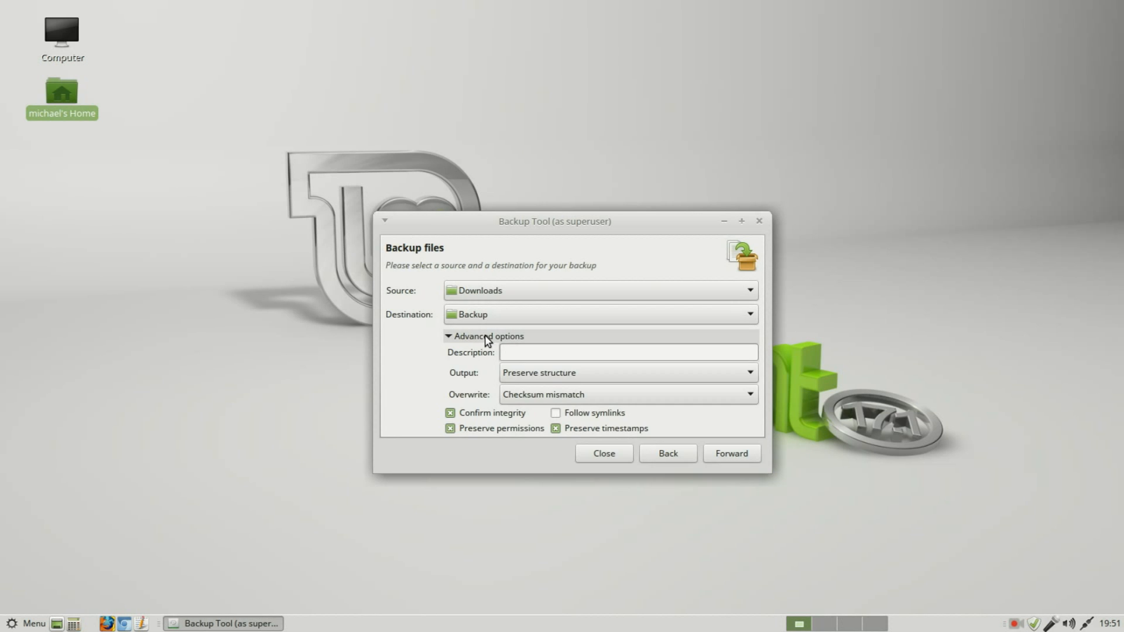
left_click(590, 394)
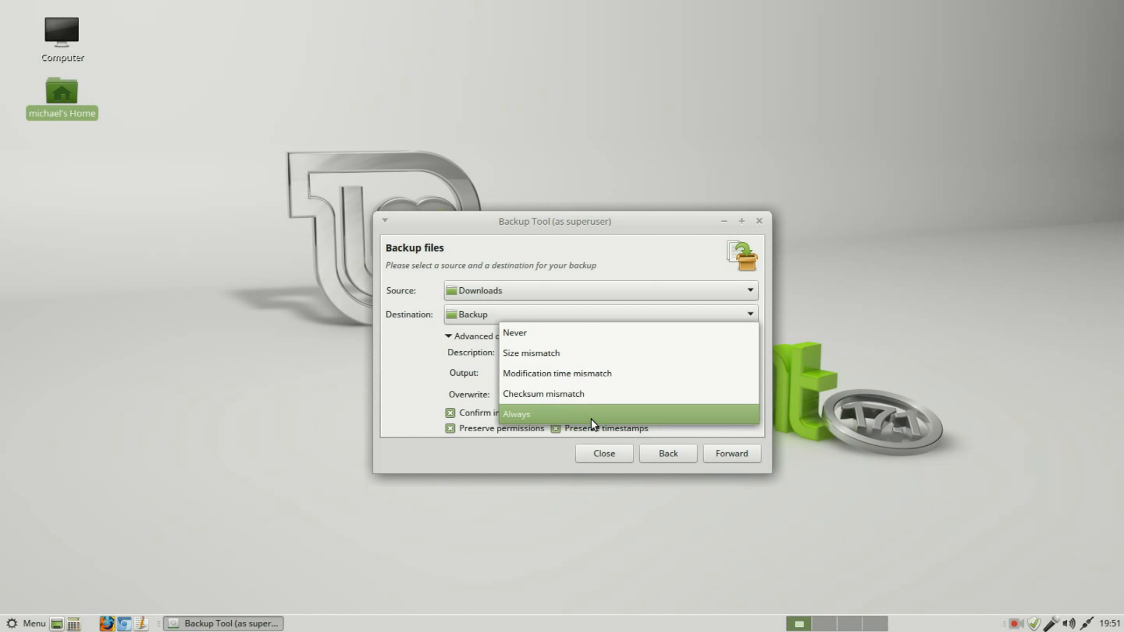
left_click(559, 335)
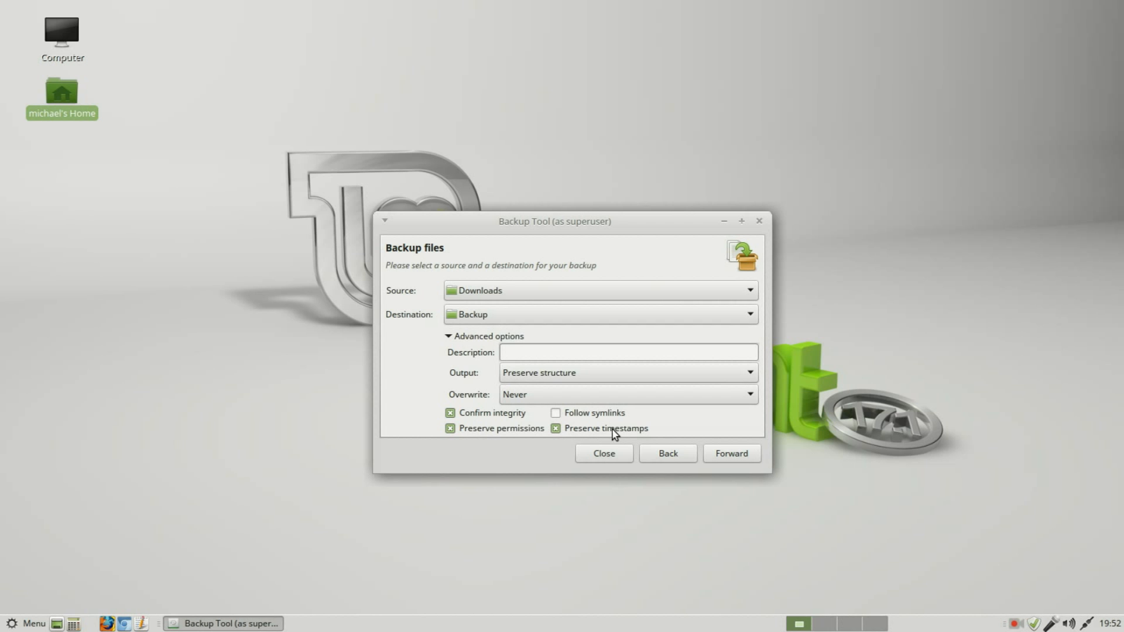
left_click(731, 456)
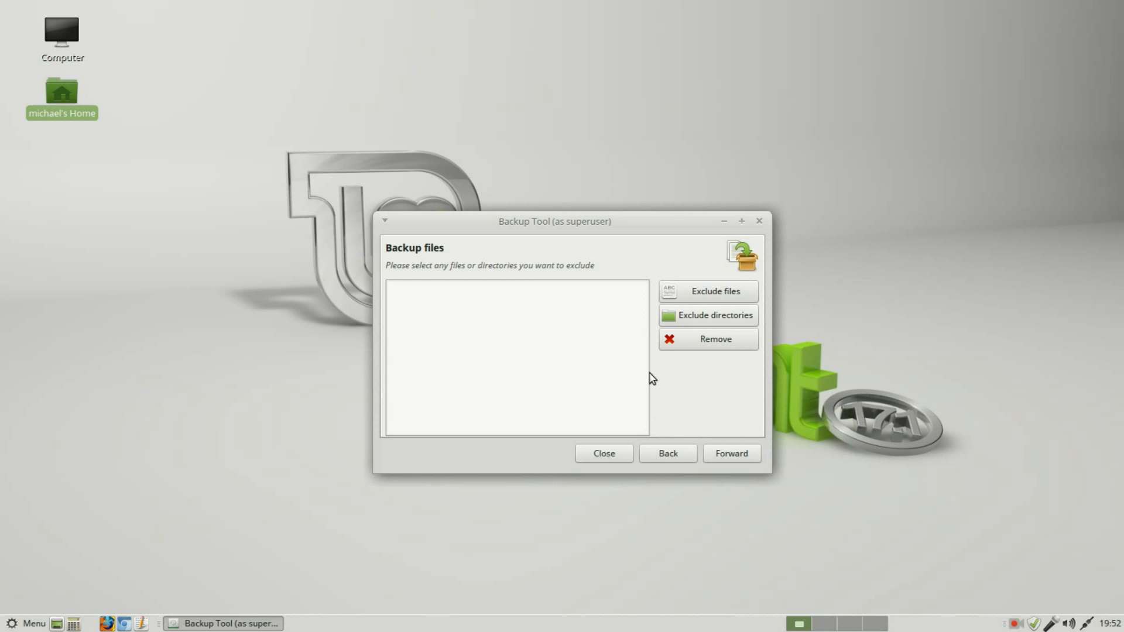
left_click(739, 454)
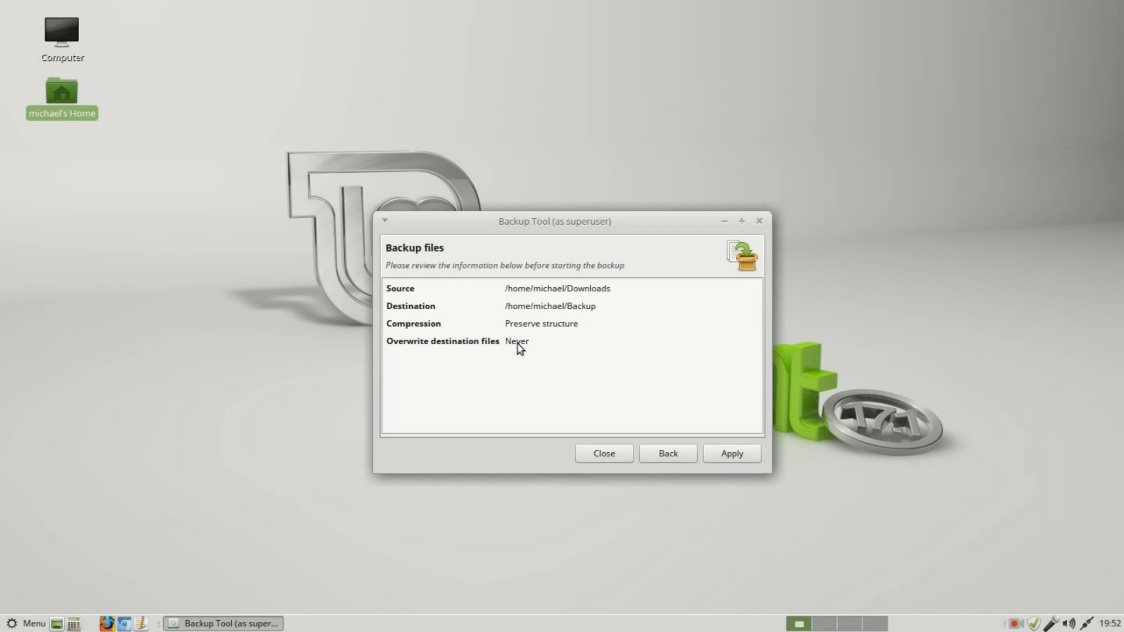
left_click(736, 453)
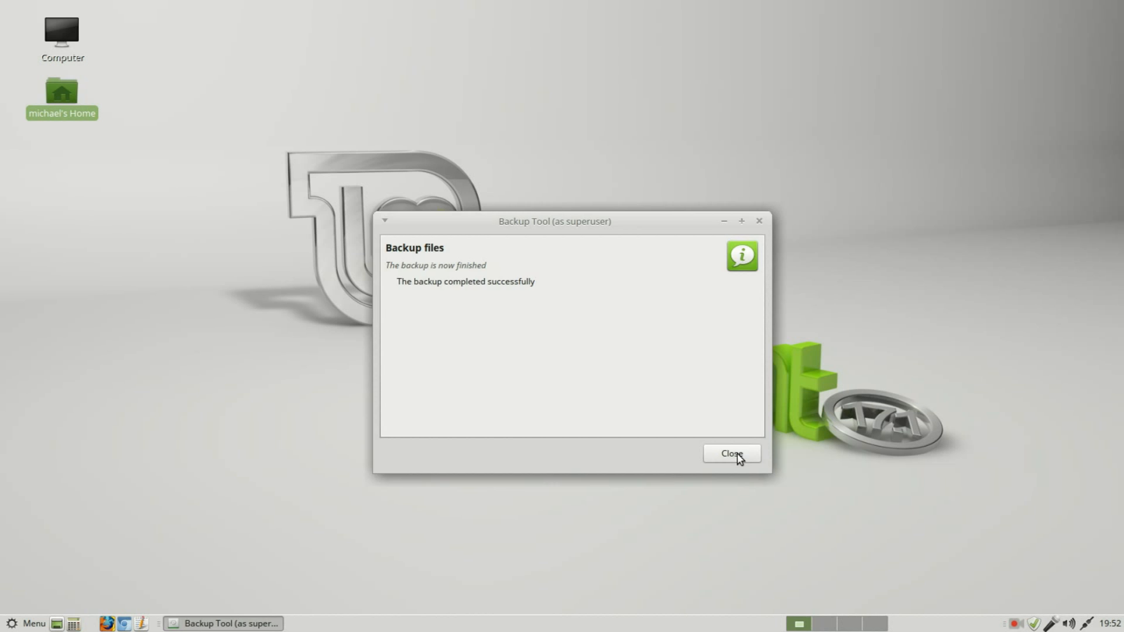
left_click(736, 455)
Step: Check the Backup folder in the home directory for the deleted zip file and the edited document's version, closing the file manager when done
double_click(47, 95)
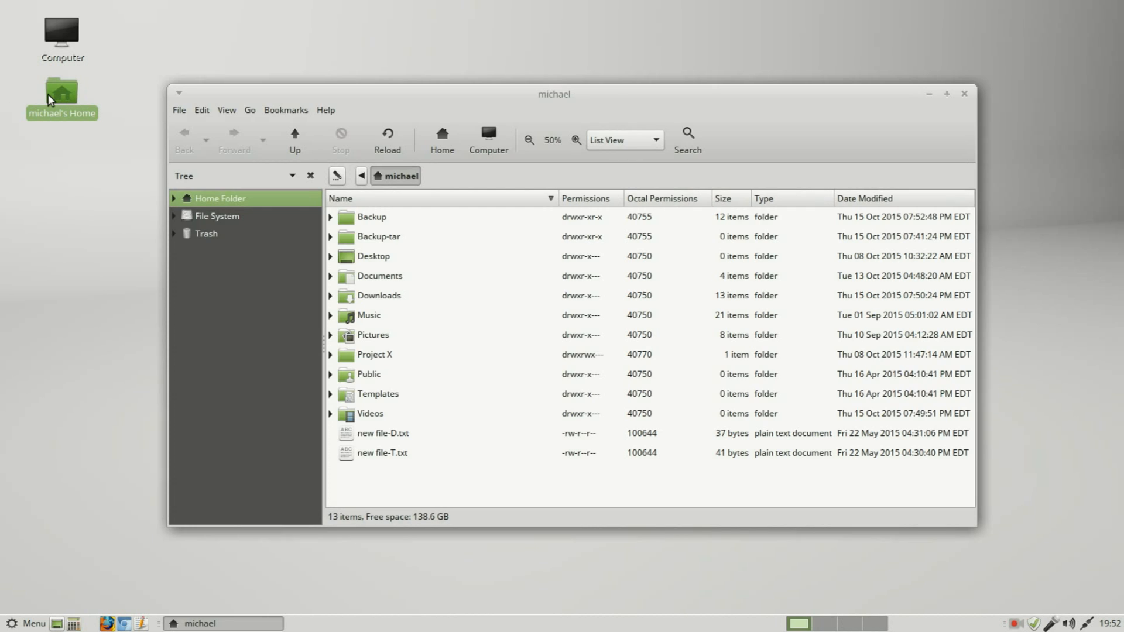
double_click(364, 218)
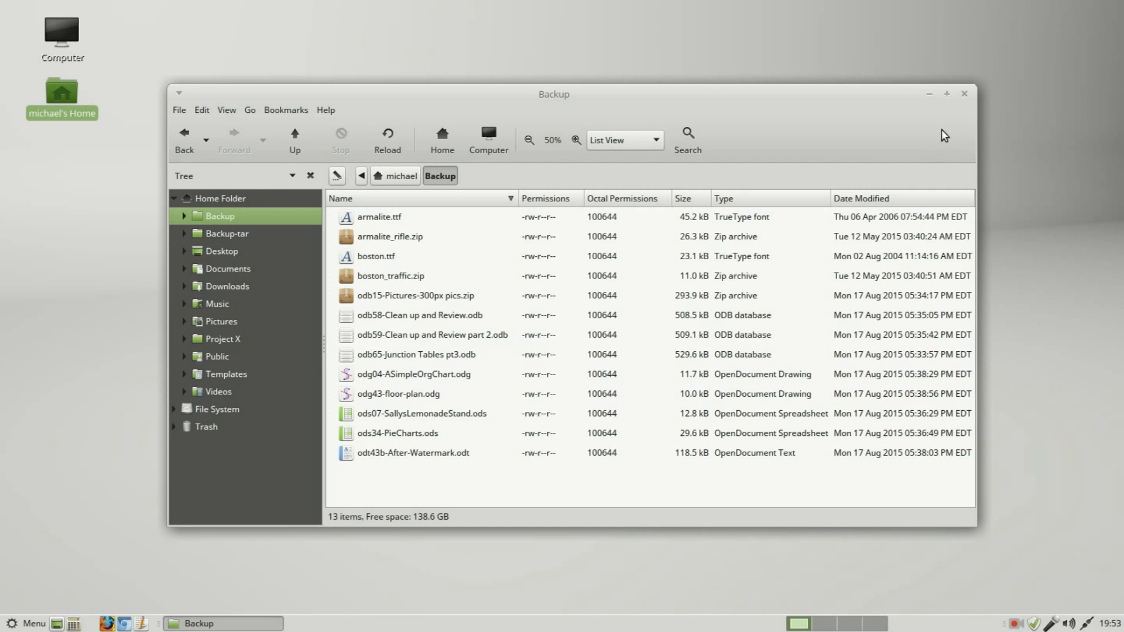
left_click(965, 95)
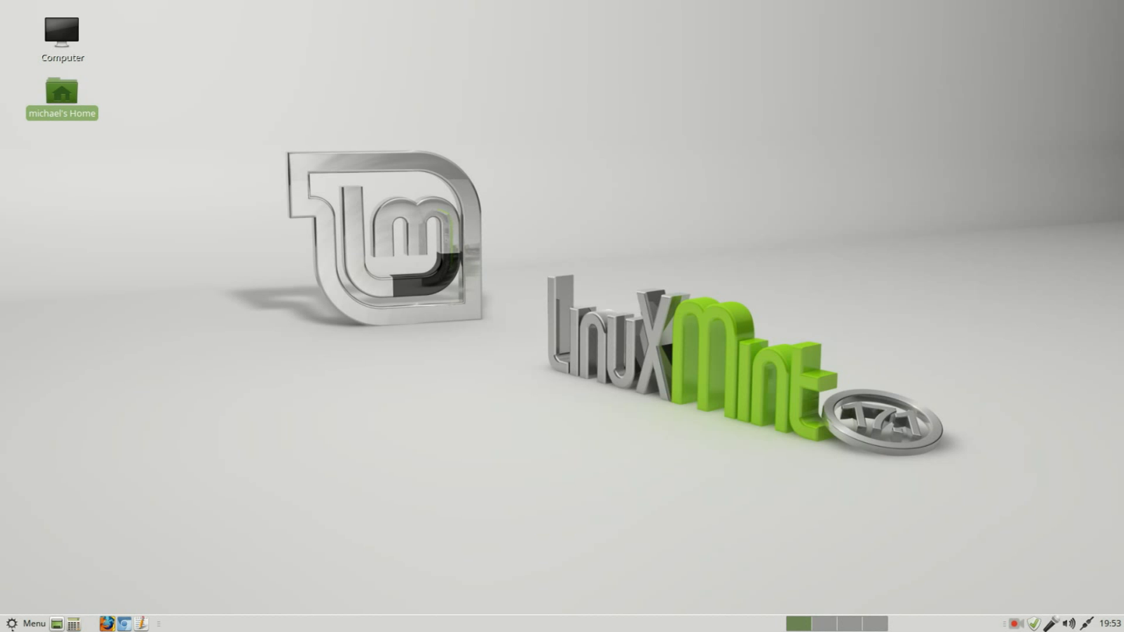
Step: Reopen the Backup Tool, authenticate with the account password, and start another file backup
left_click(19, 624)
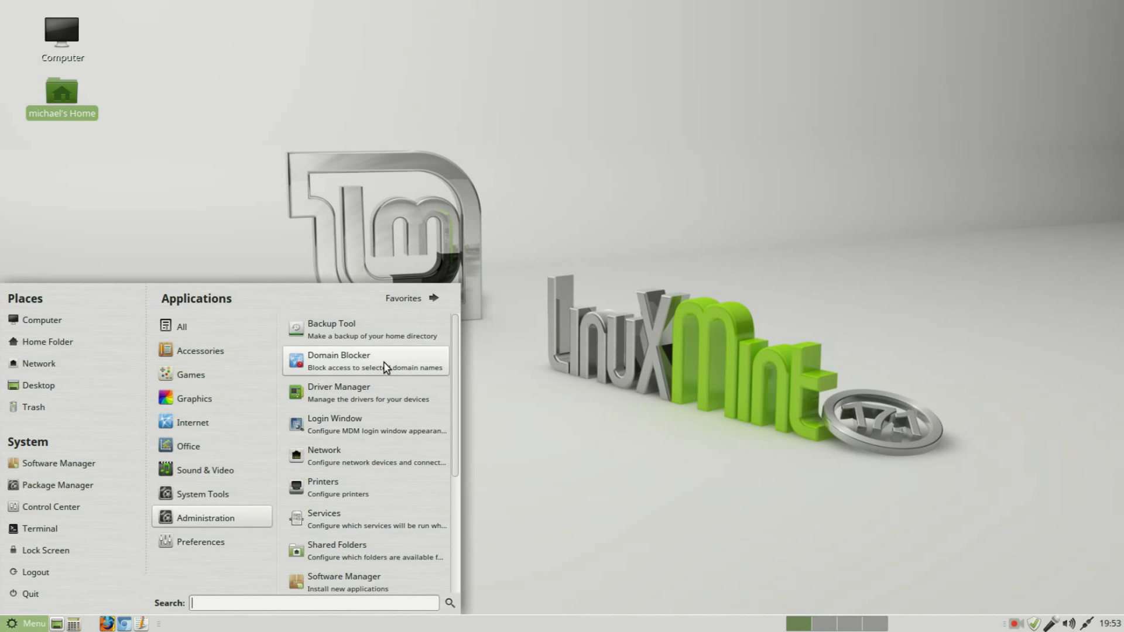
left_click(383, 331)
type("********")
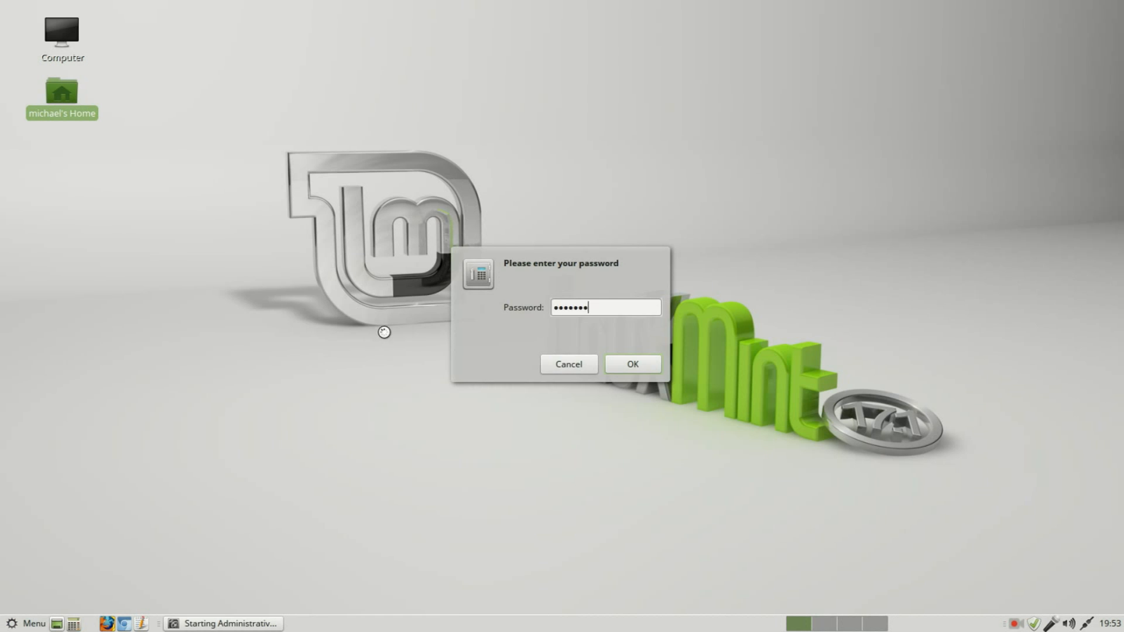
key("Return")
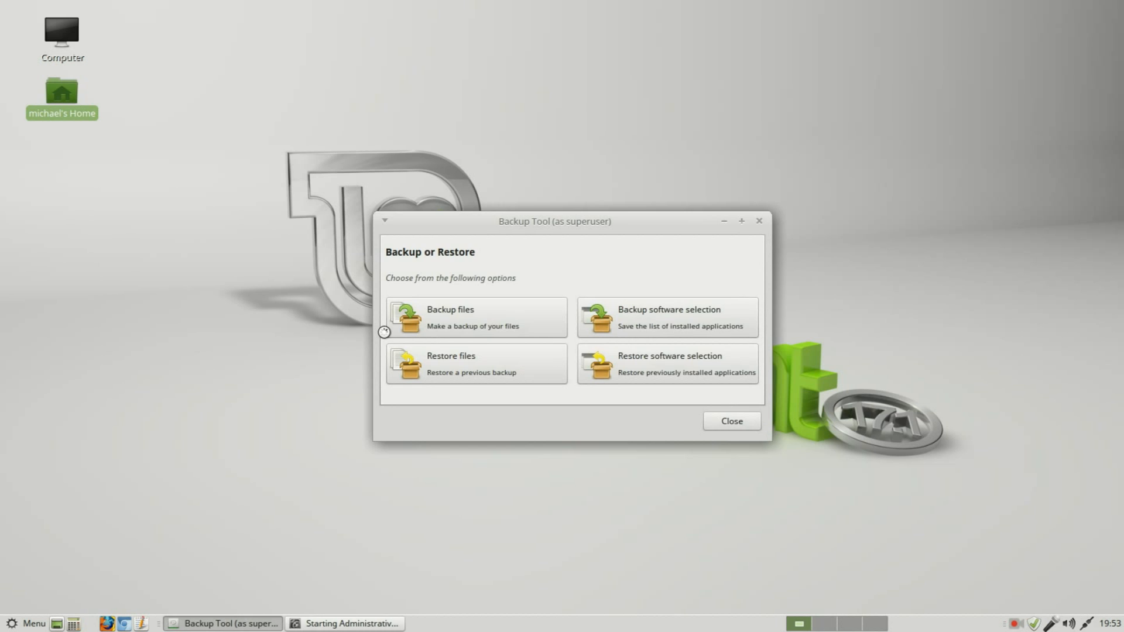
left_click(506, 320)
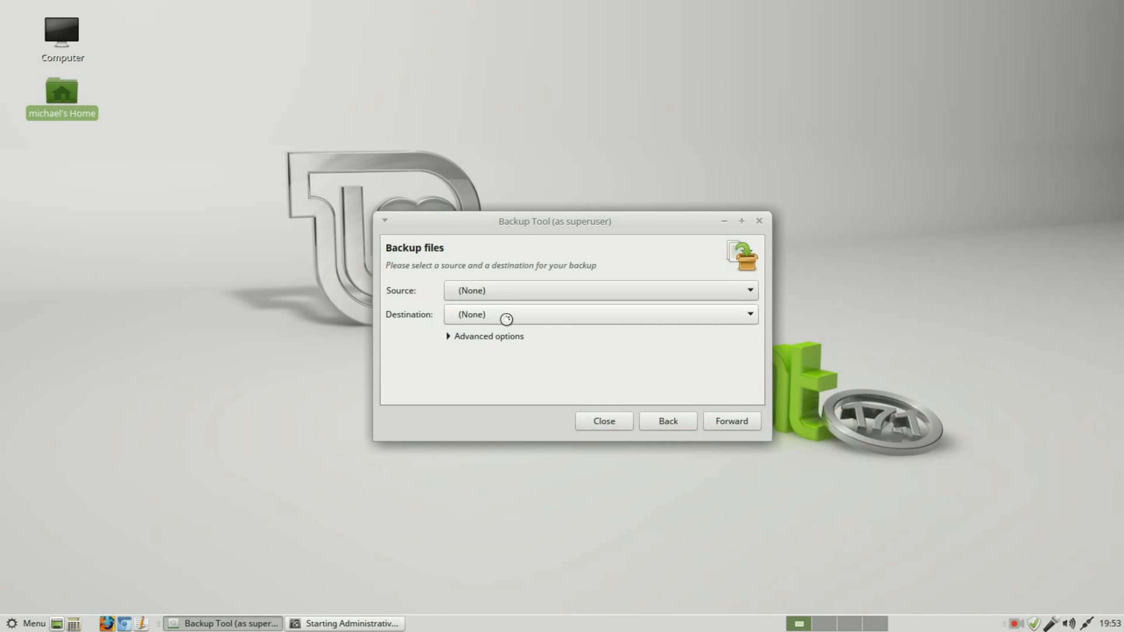
Step: Choose the home directory's Downloads folder as the source for this backup
left_click(511, 291)
left_click(497, 375)
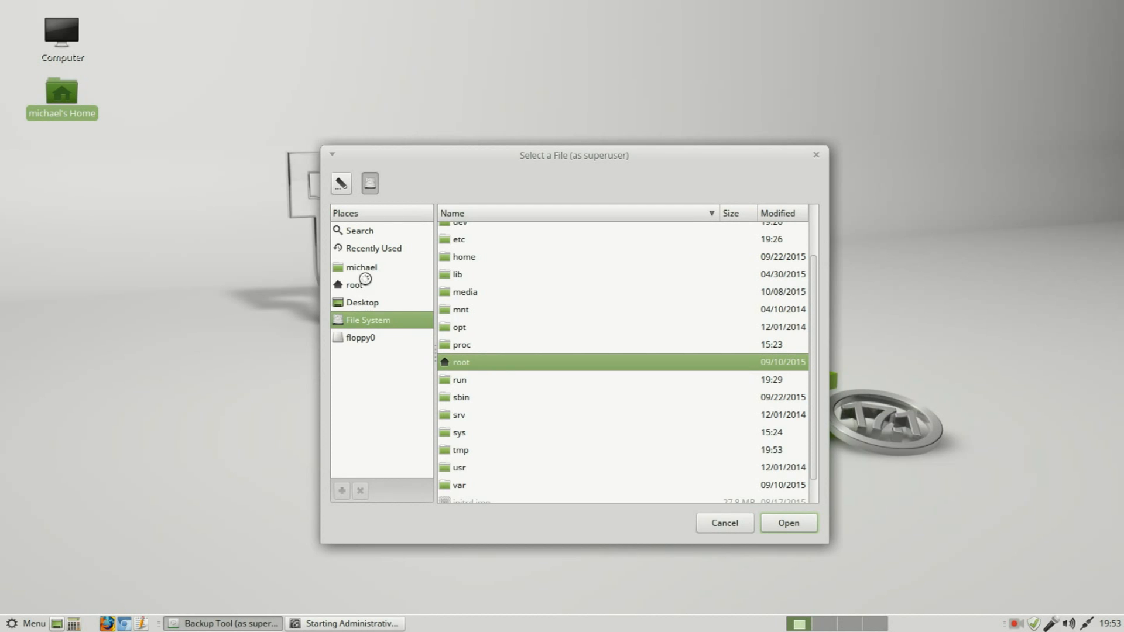
left_click(363, 268)
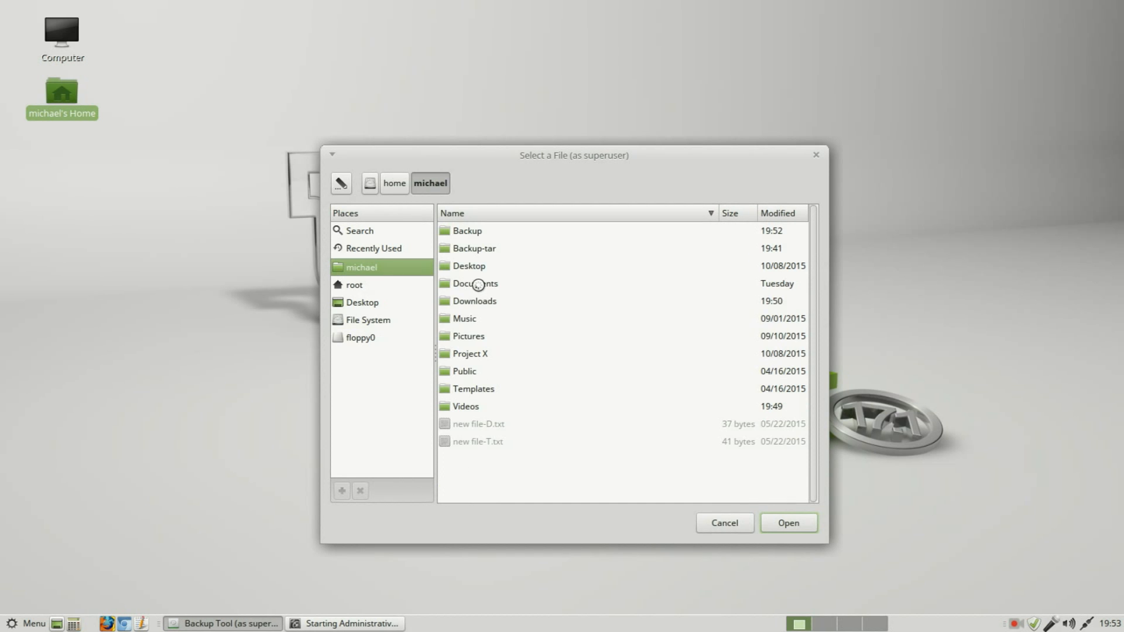
left_click(498, 304)
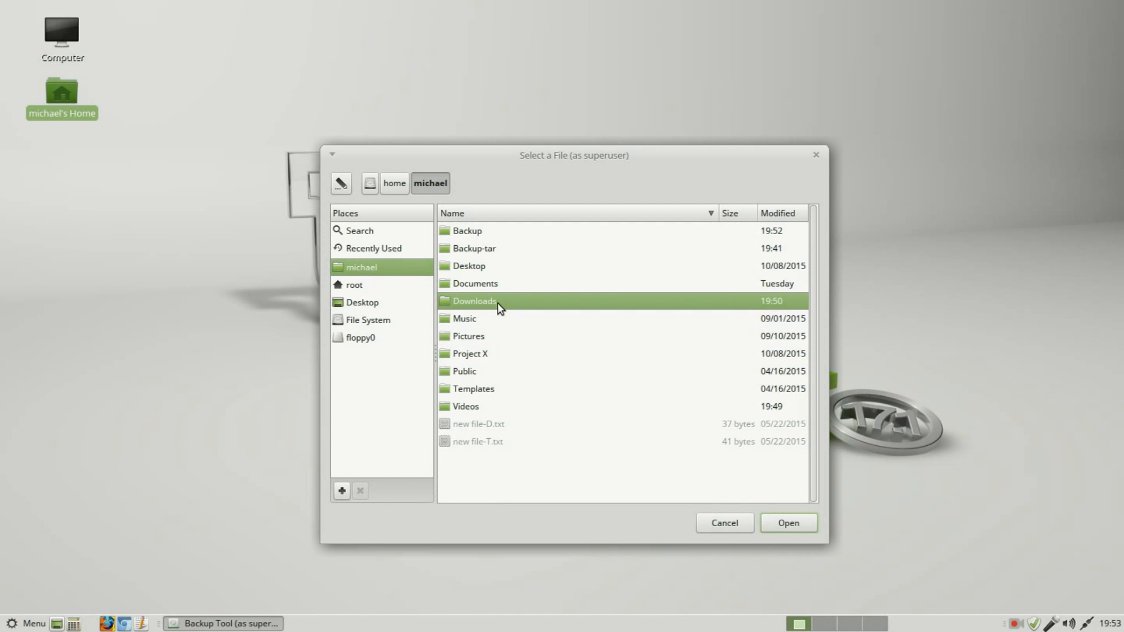
left_click(795, 527)
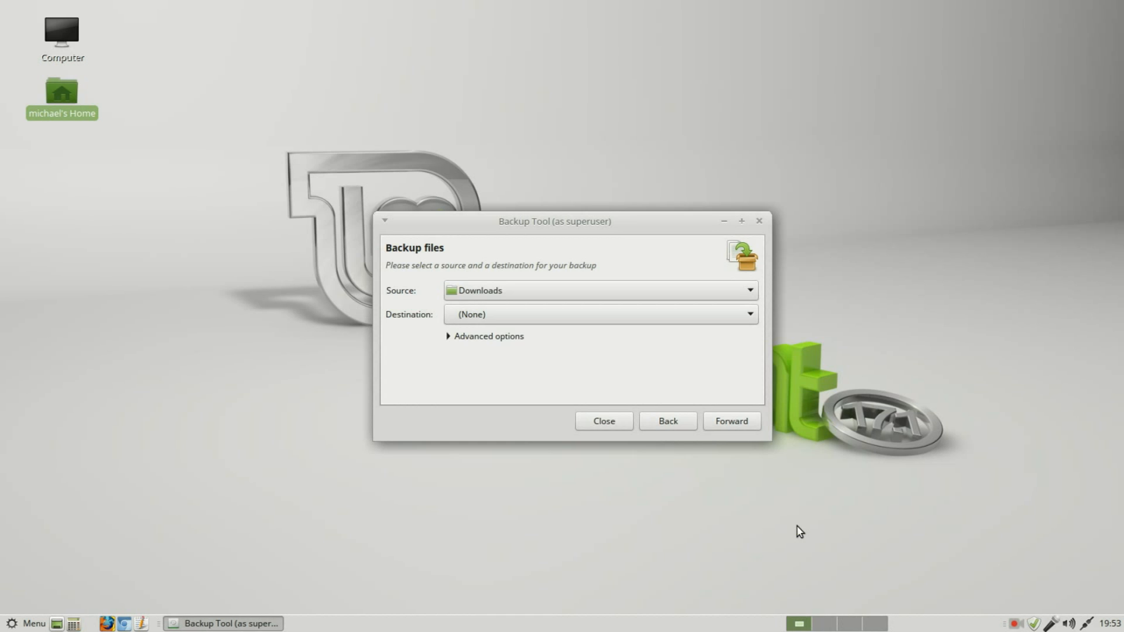
Step: Set the backup destination to the Backup-tar folder in the user's home directory
left_click(555, 316)
left_click(512, 400)
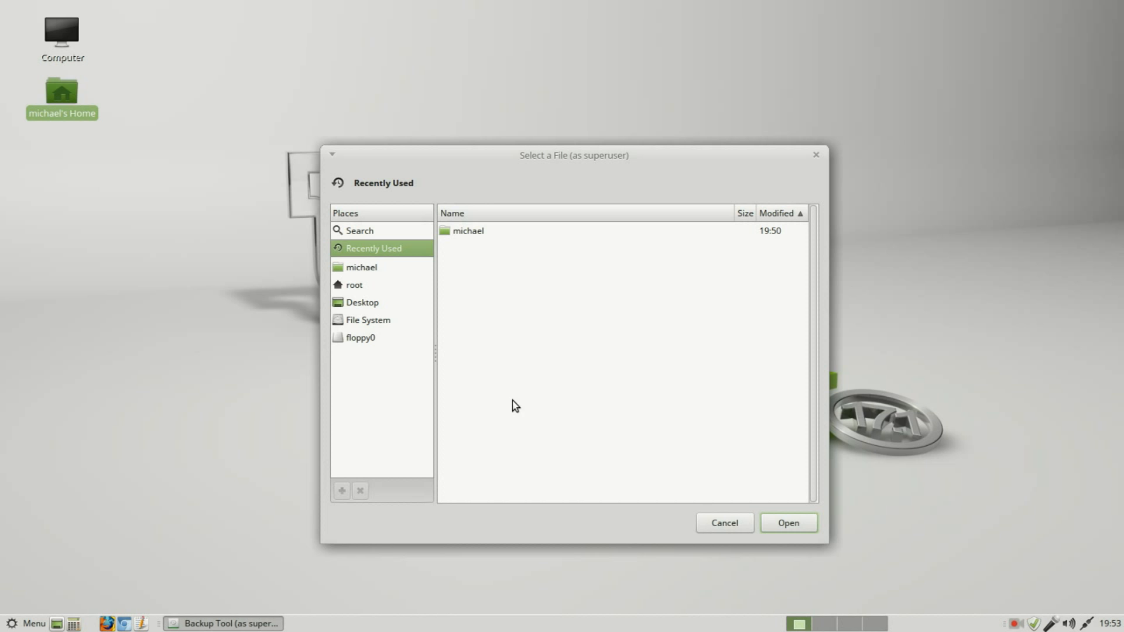
left_click(366, 268)
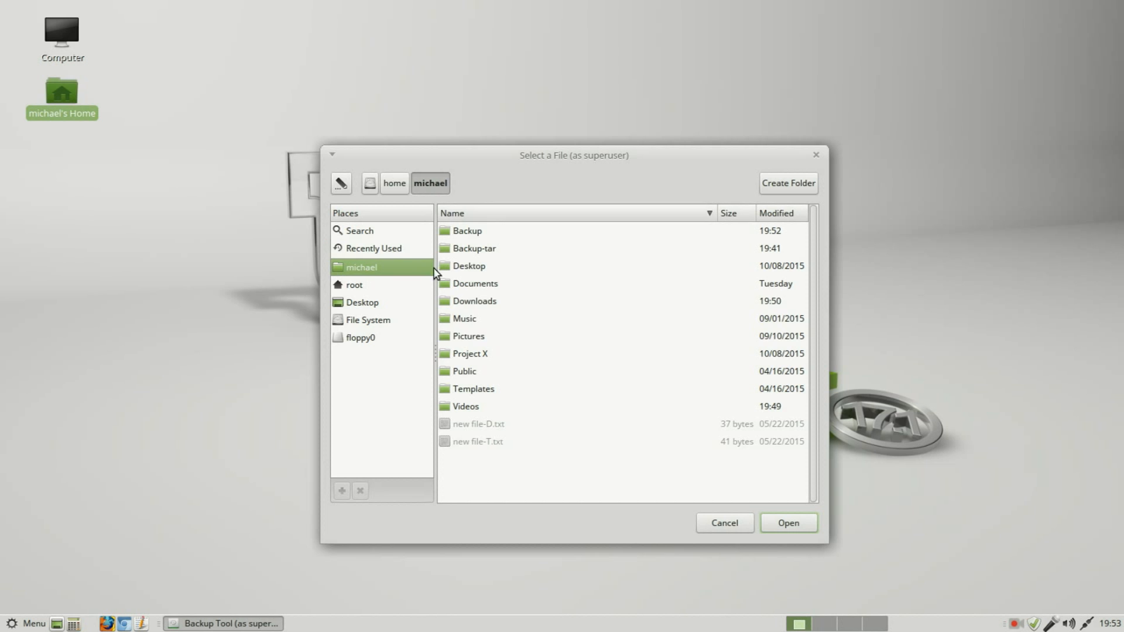
left_click(474, 249)
left_click(786, 521)
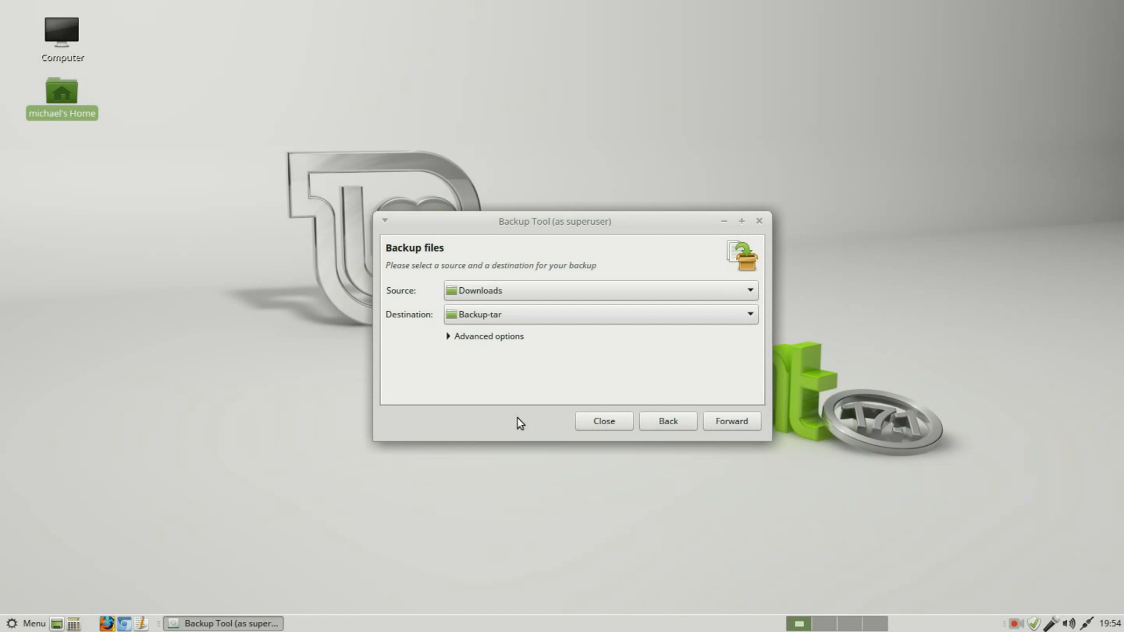
Step: Set the Downloads backup's advanced output format to a .tar.bz2 file
left_click(456, 338)
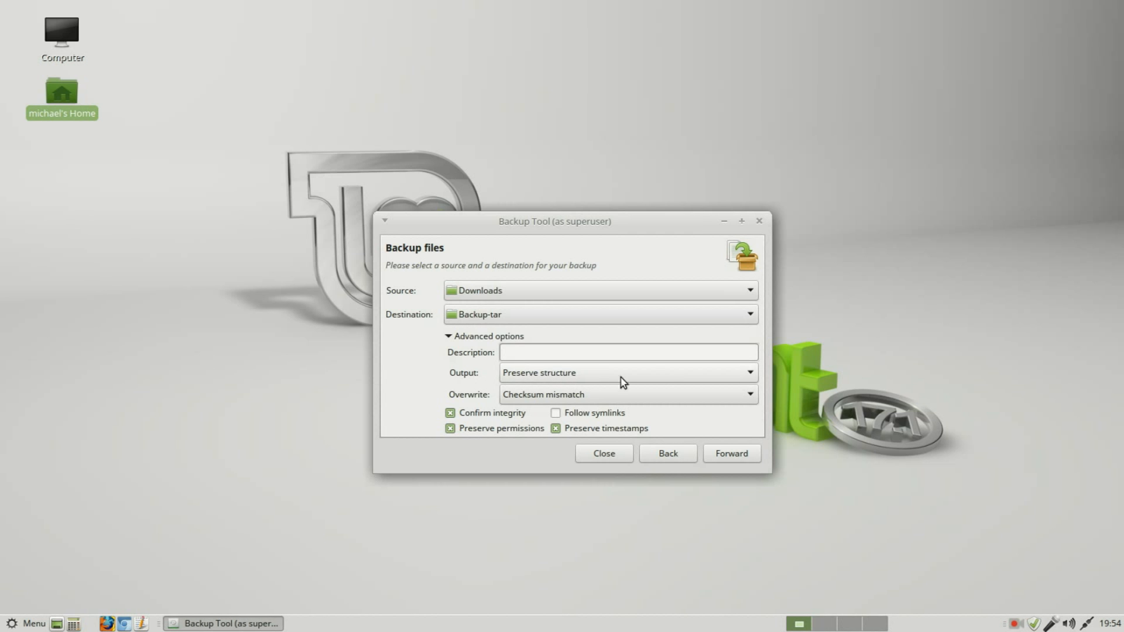
left_click(661, 379)
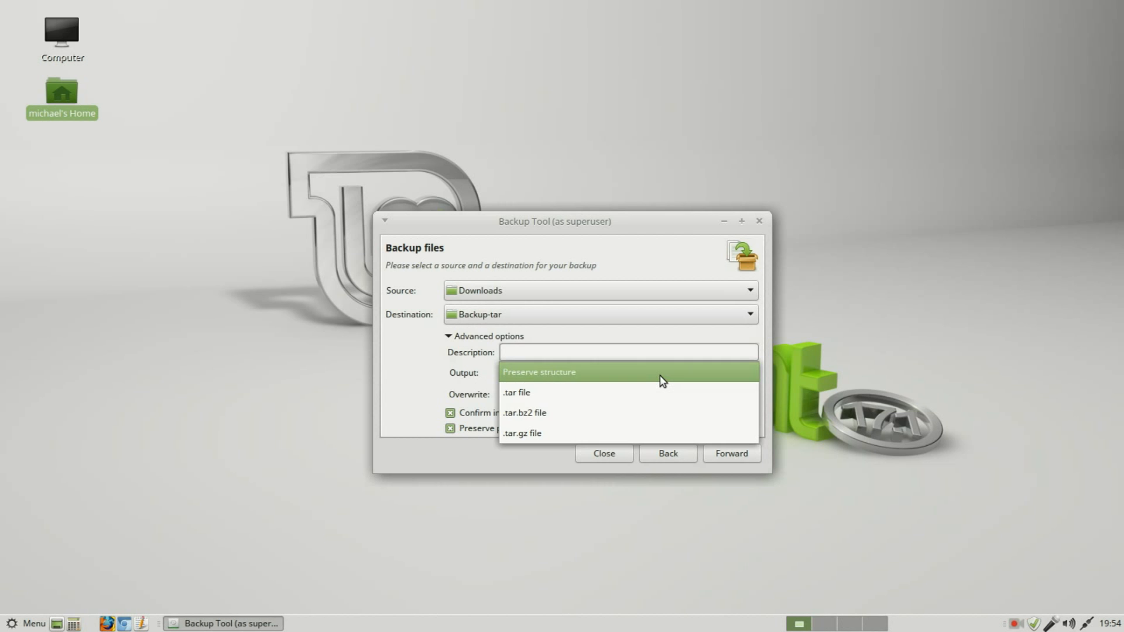
left_click(578, 413)
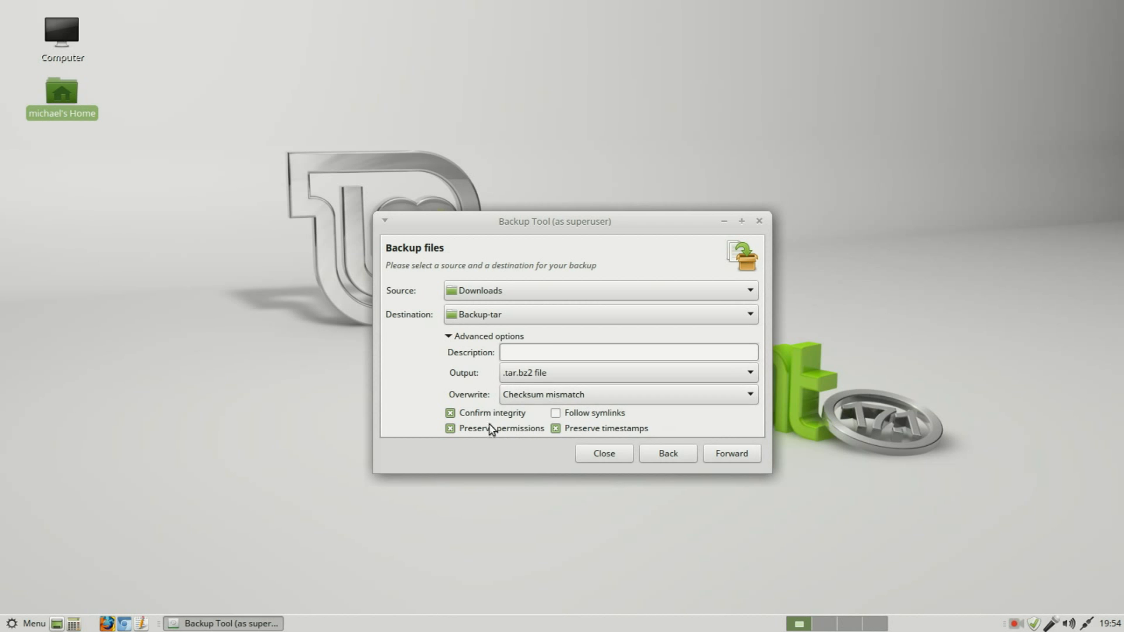
Step: Run the Downloads backup to Backup-tar without any exclusions, closing the Backup Tool when it finishes
left_click(744, 454)
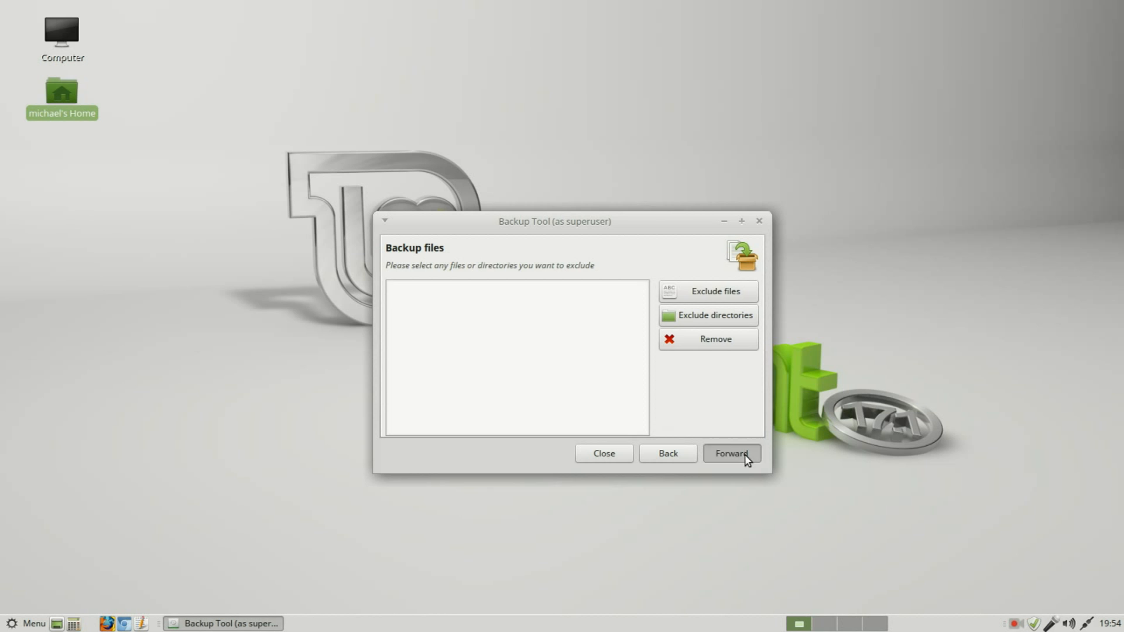
left_click(744, 454)
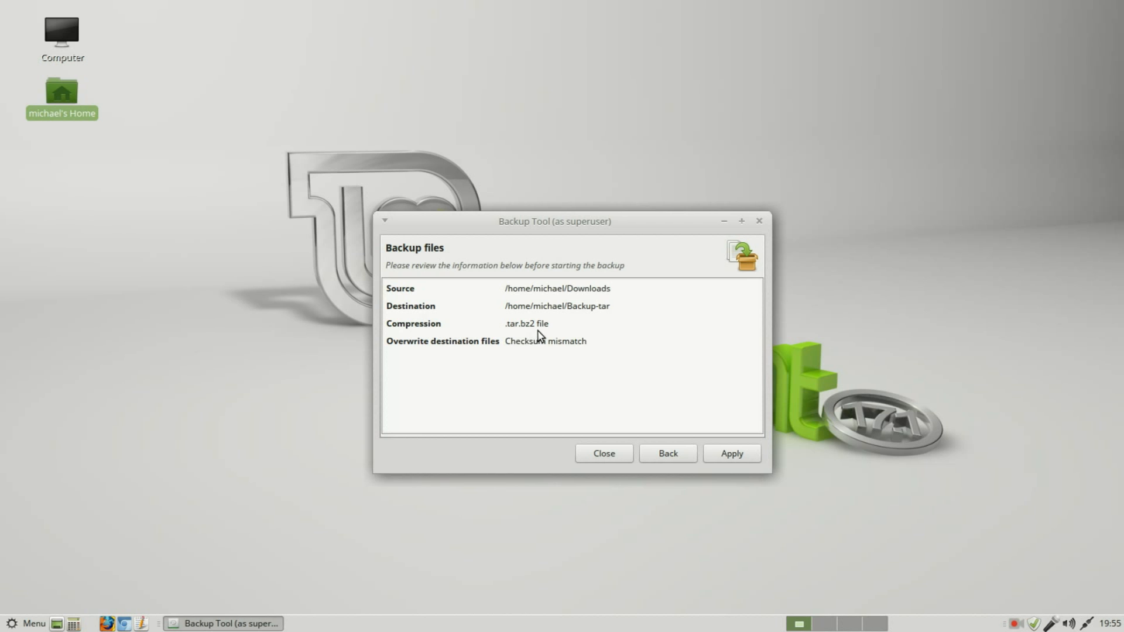
left_click(723, 455)
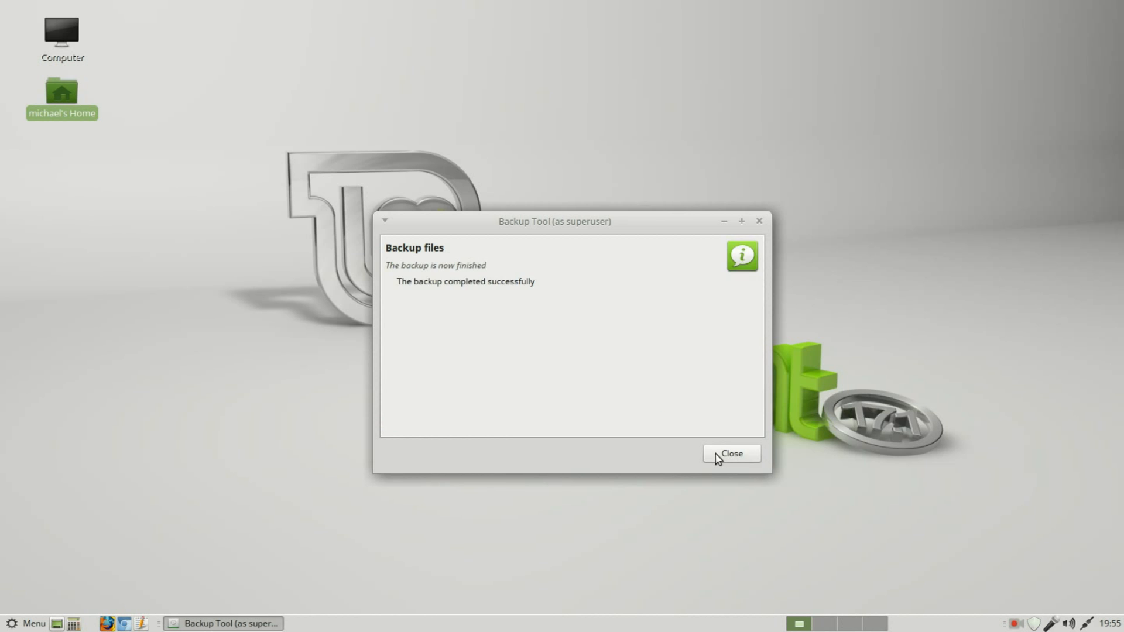
left_click(717, 458)
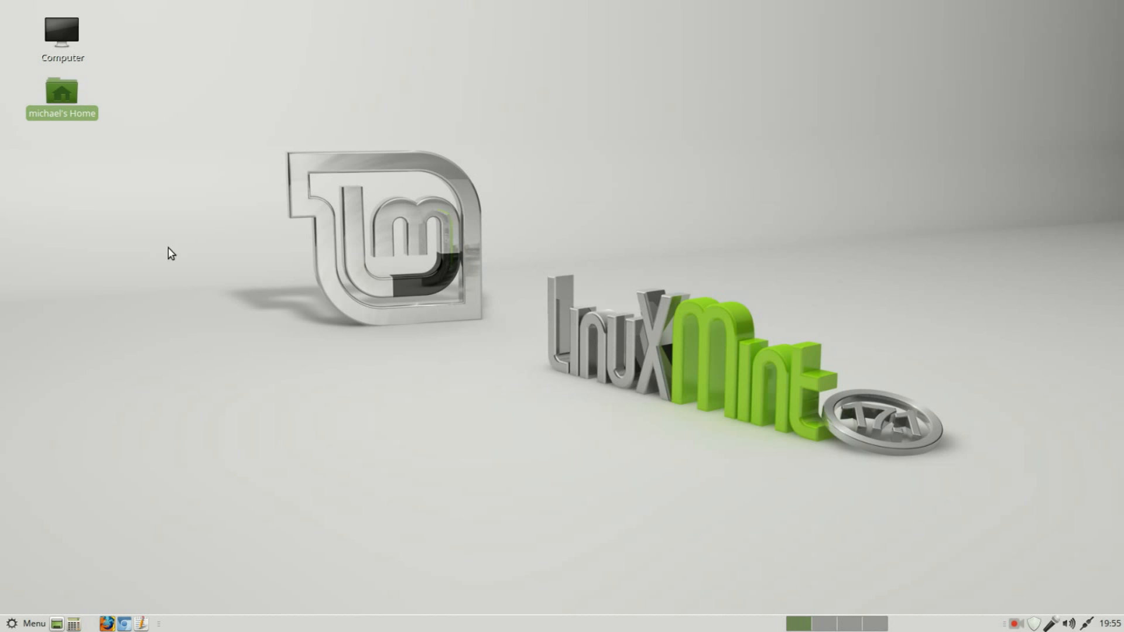
Step: Check the Backup-tar folder in the home directory for the compressed archive, closing all file manager windows when done
double_click(61, 99)
double_click(371, 240)
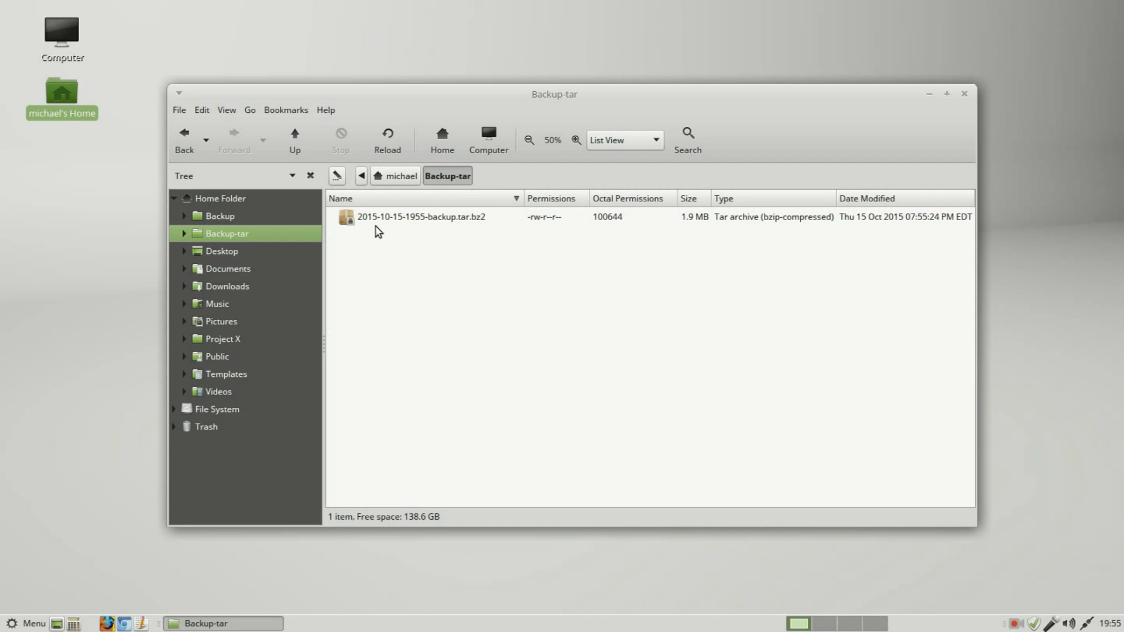
left_click(964, 94)
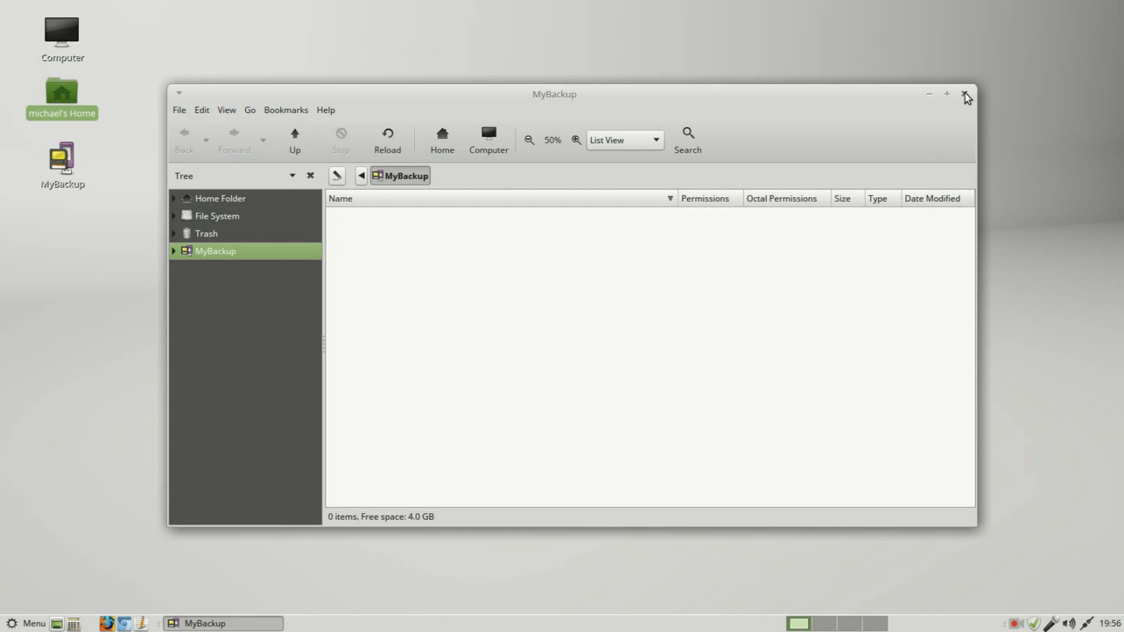
left_click(964, 94)
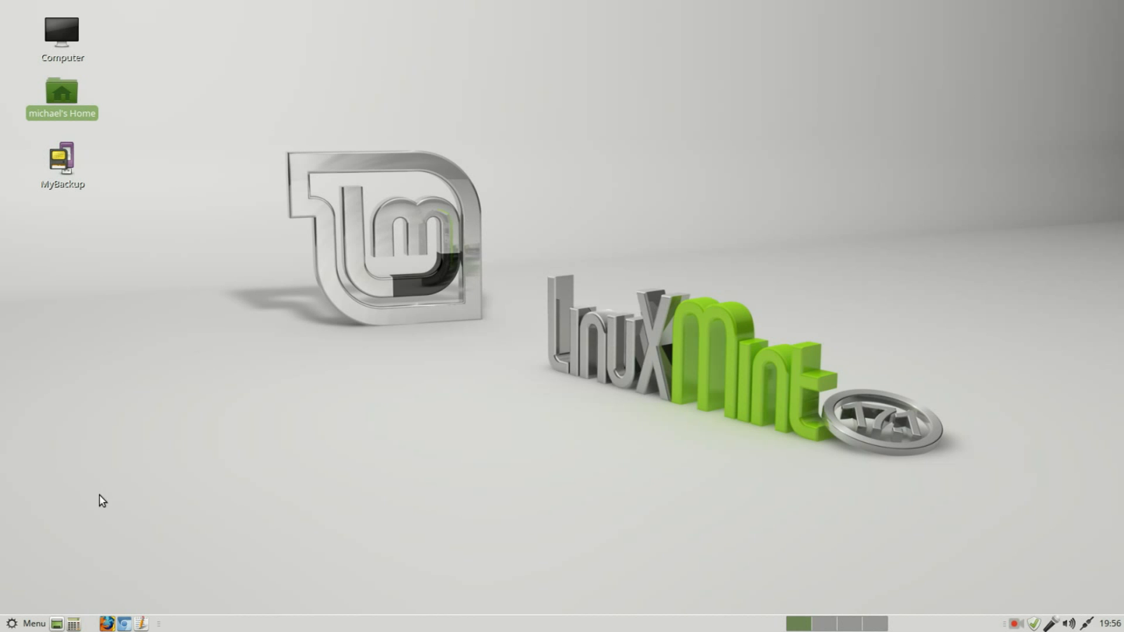
Step: Reopen the Backup Tool from the administration applications, authenticate with the account password, and start a new file backup
left_click(24, 624)
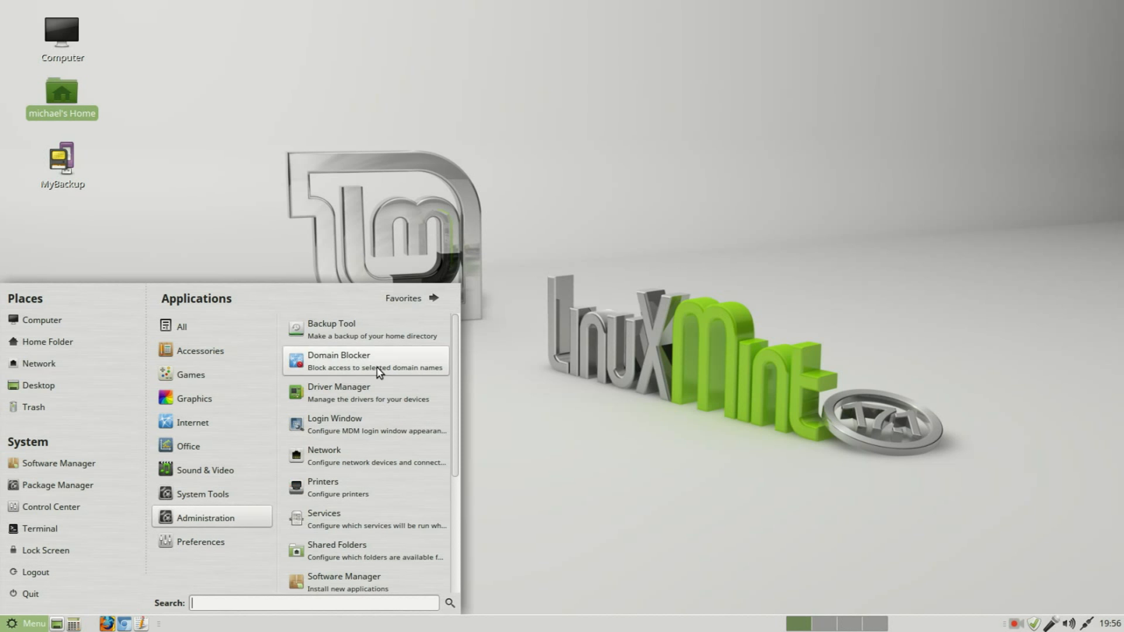
left_click(379, 326)
type("********")
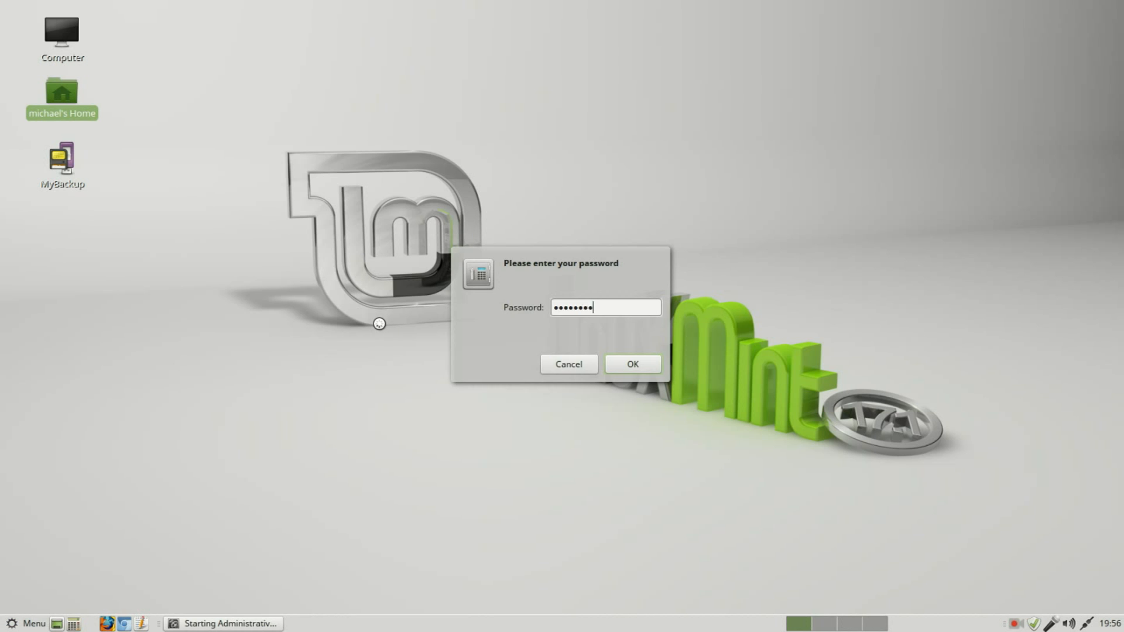
key("Return")
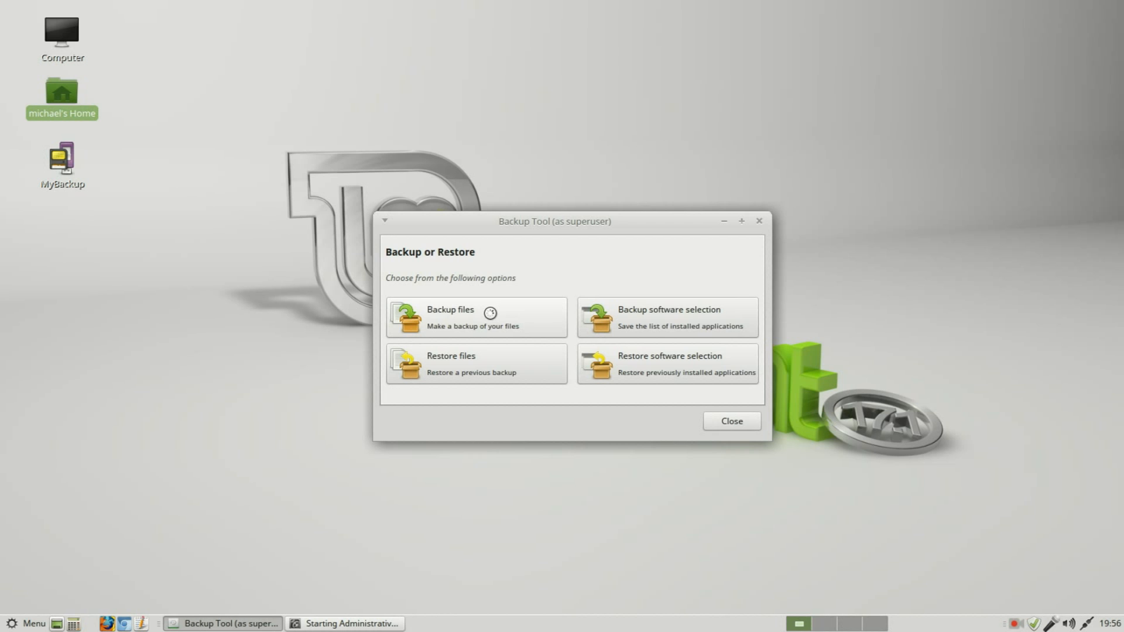
left_click(490, 313)
Step: Choose the home folder at the root of the file system as the backup source
left_click(506, 291)
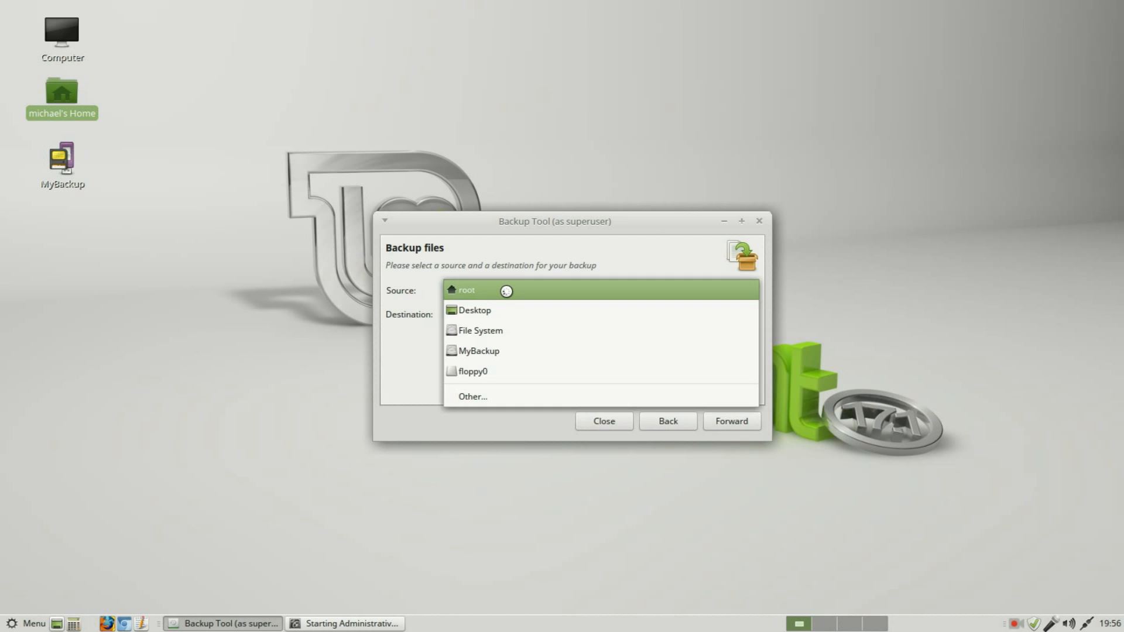
left_click(465, 396)
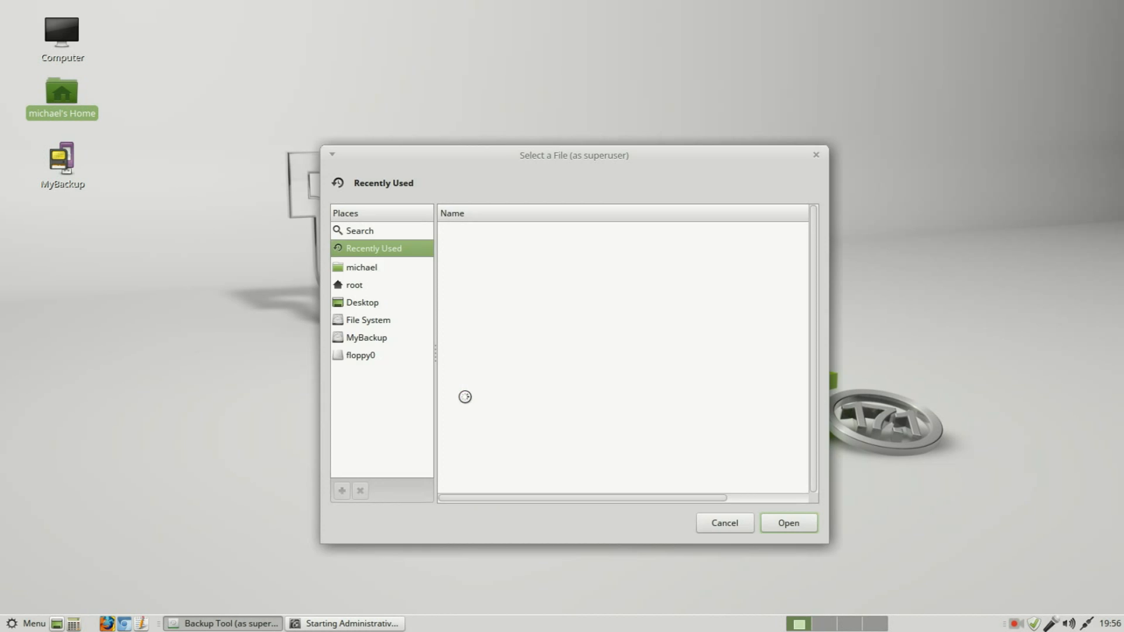
left_click(378, 323)
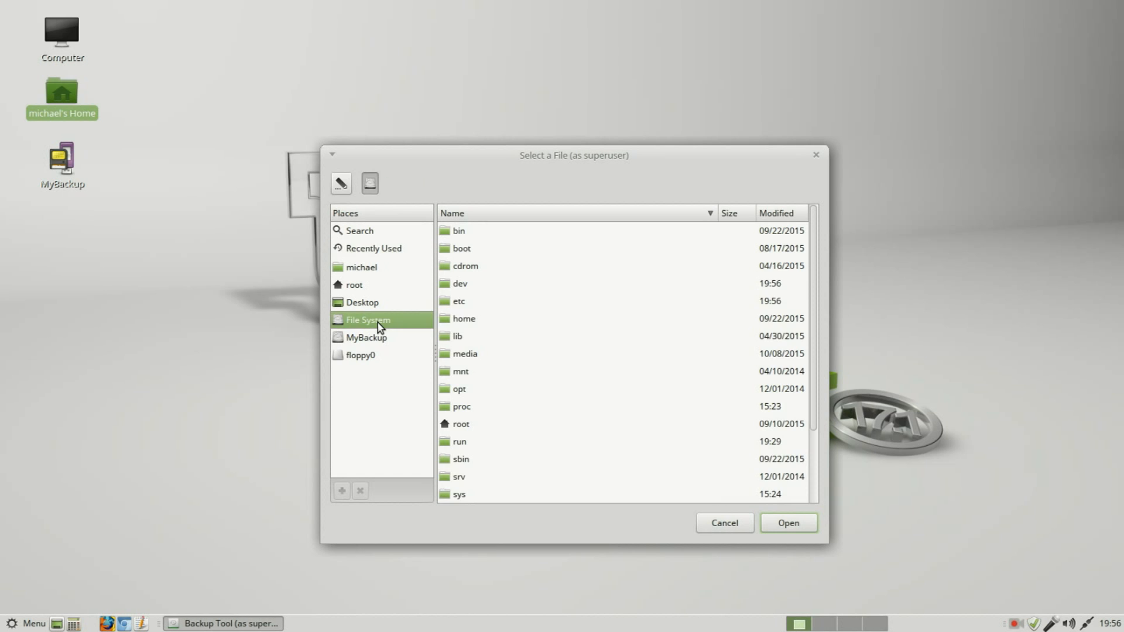
left_click(453, 321)
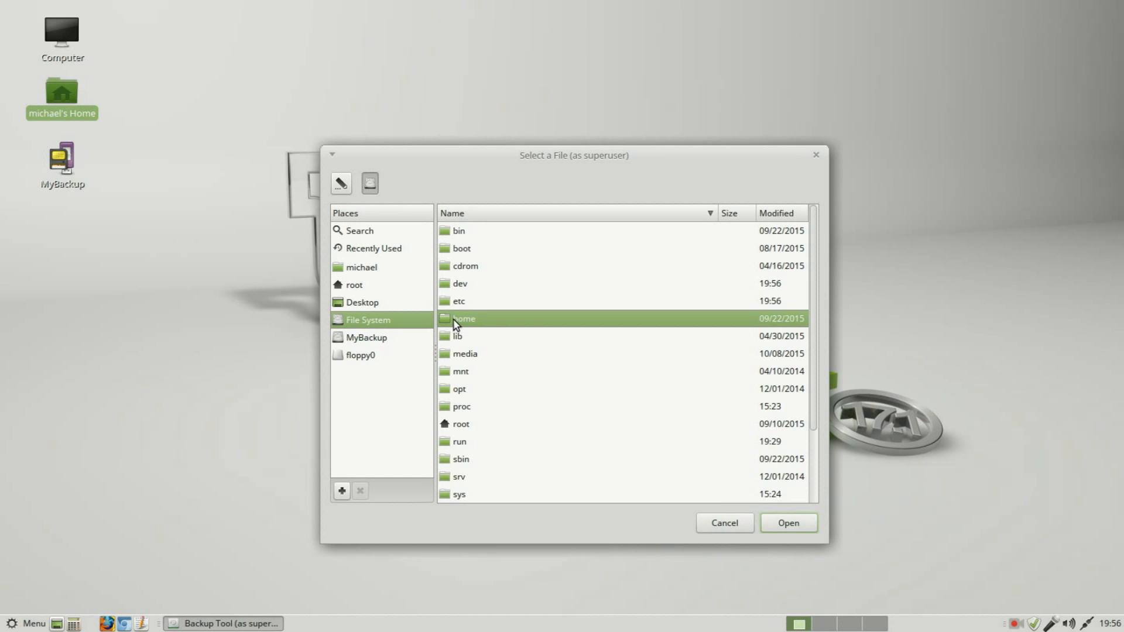
left_click(808, 523)
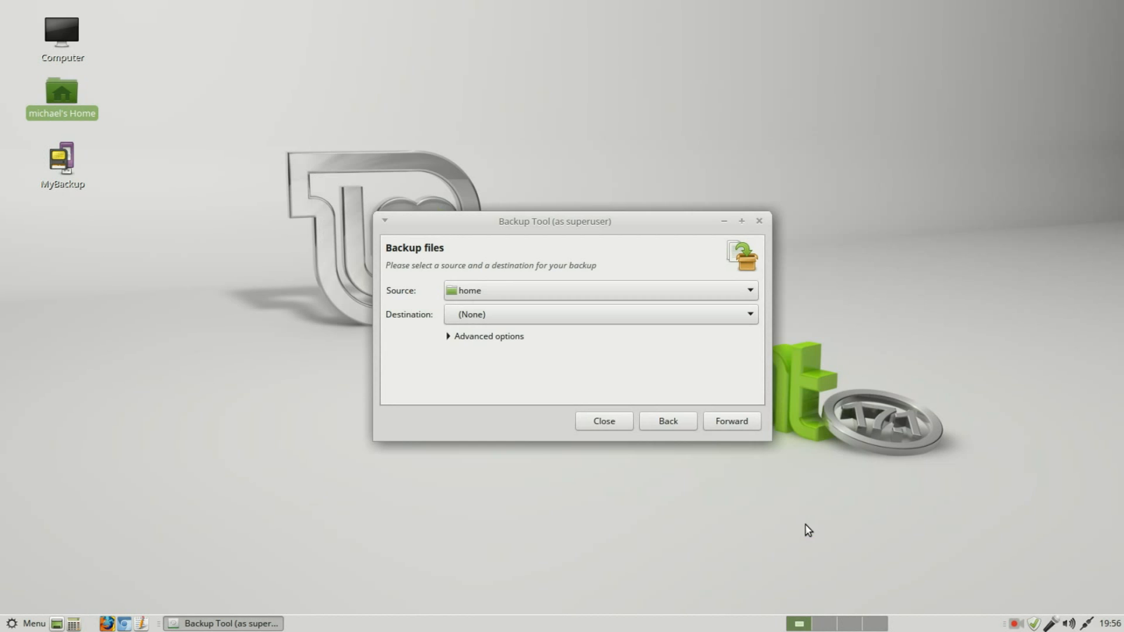
Step: Set the backup destination to the MyBackup drive
left_click(587, 314)
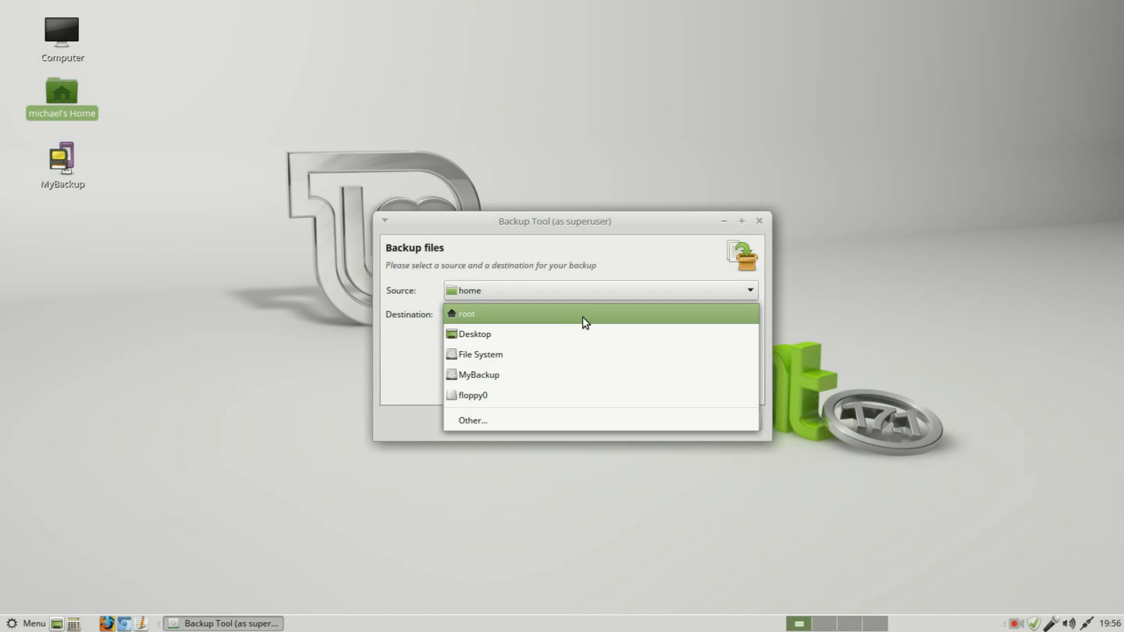
left_click(543, 420)
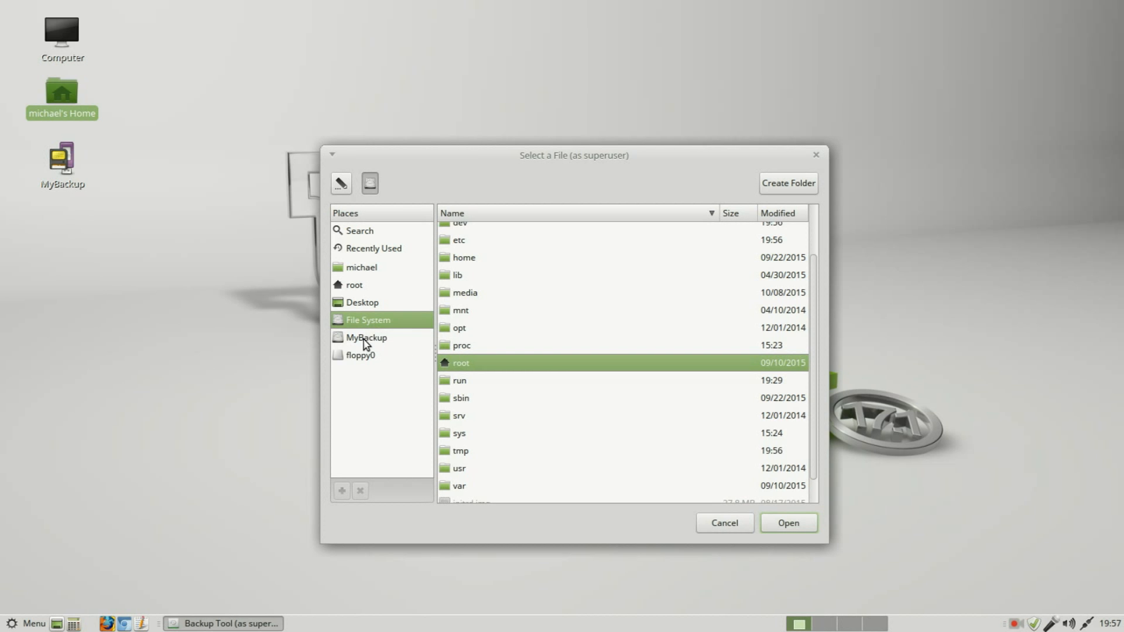
left_click(364, 341)
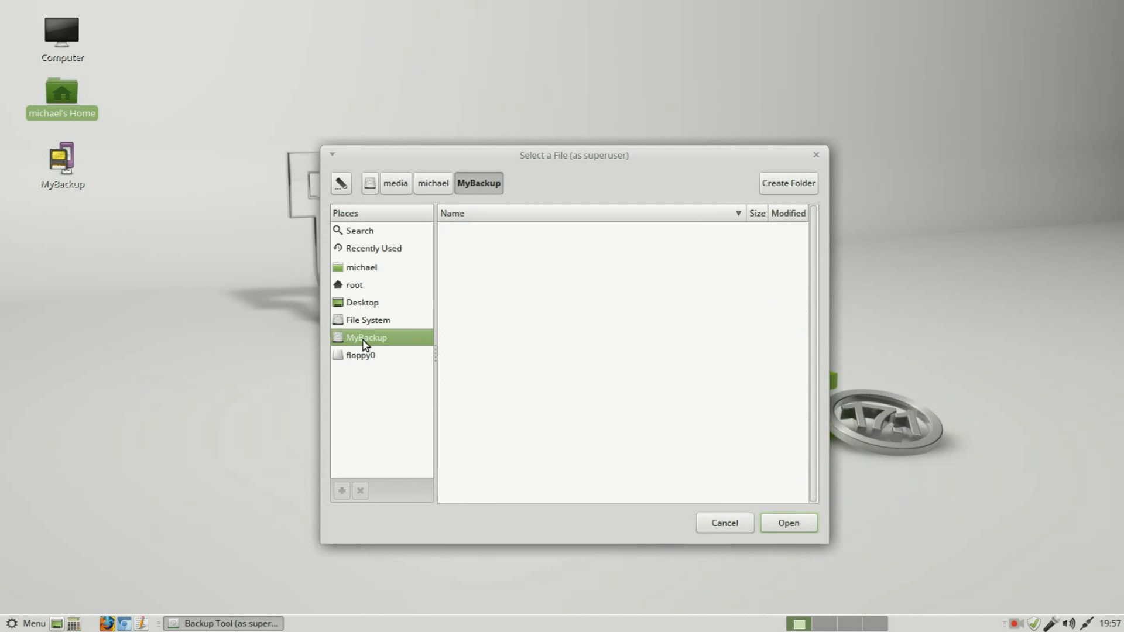
left_click(787, 523)
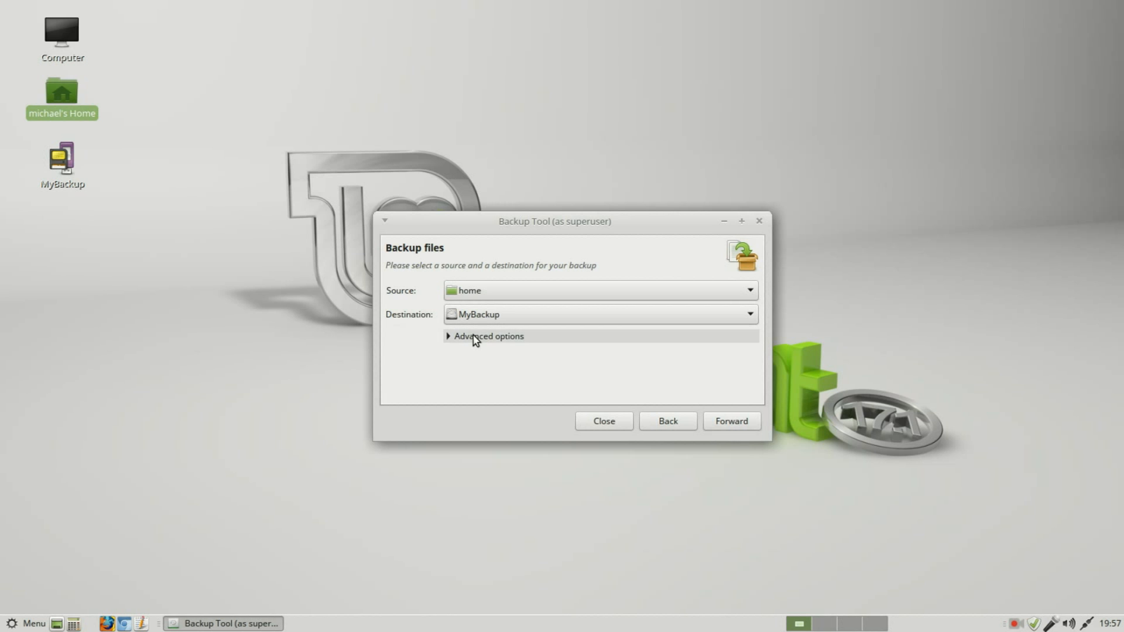
Step: Set the output format of the home folder backup to a .tar.bz2 file in the advanced options
left_click(475, 340)
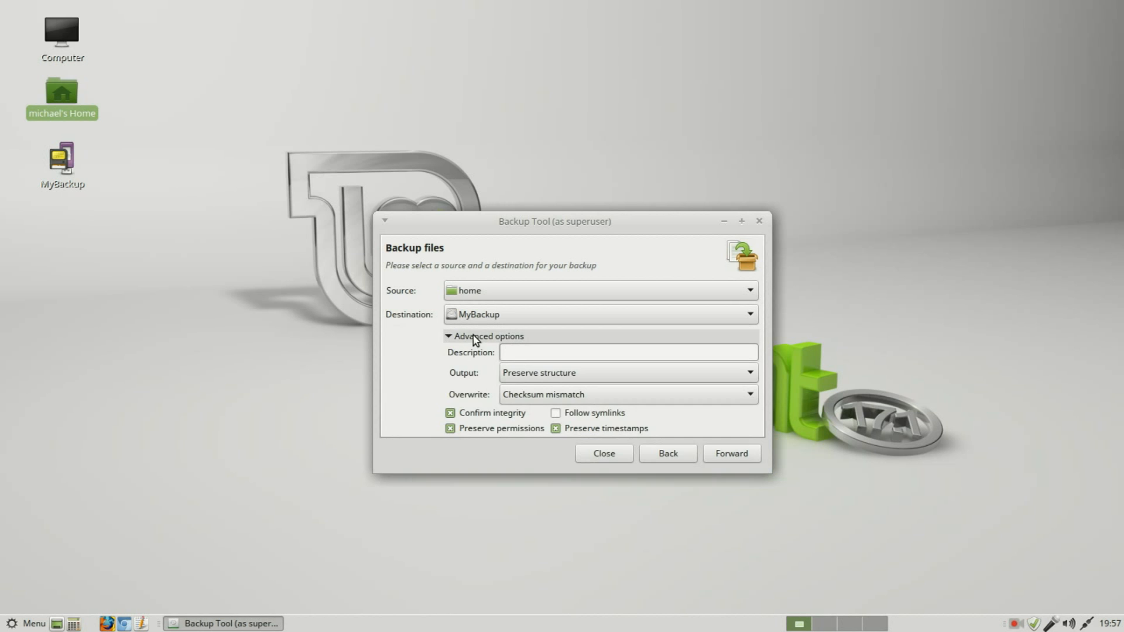
left_click(558, 375)
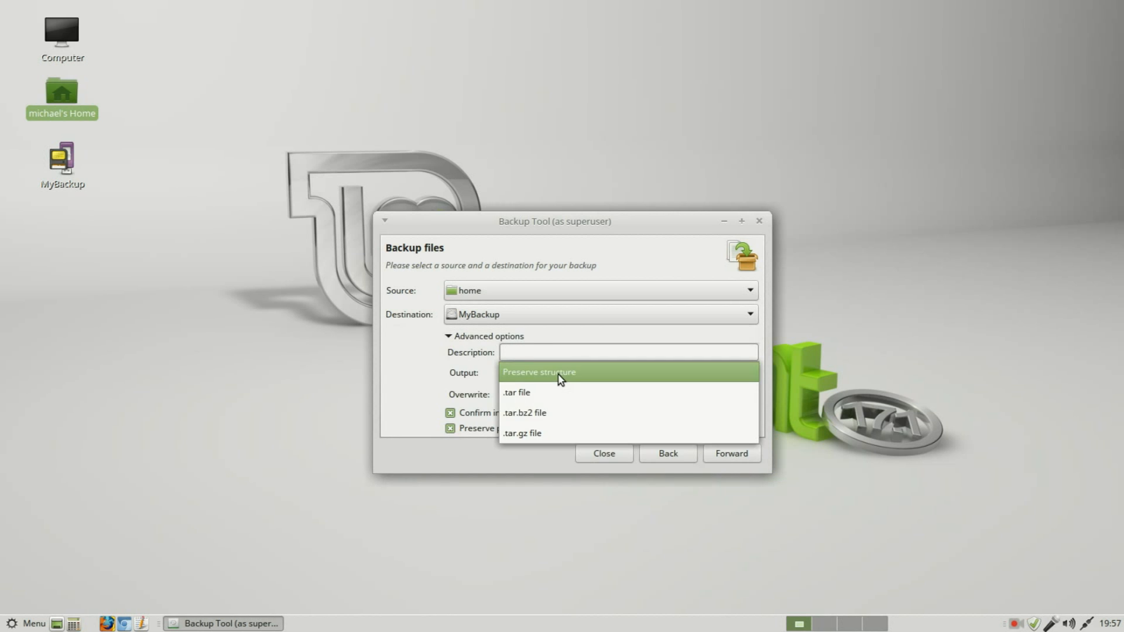
left_click(542, 417)
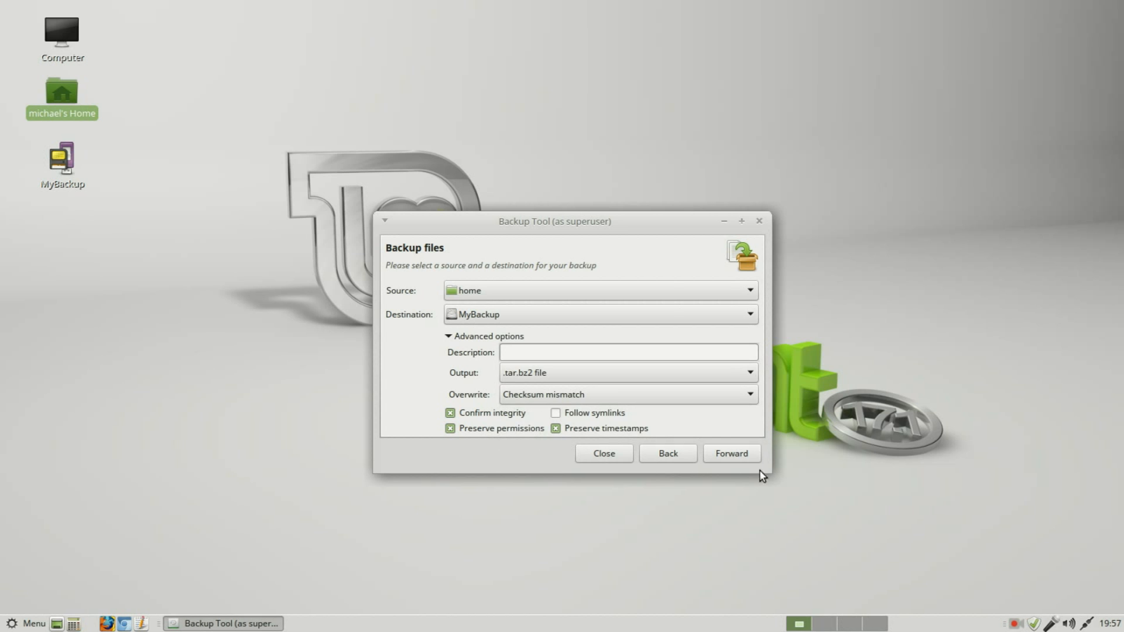
Step: Exclude the first user directory listed under /home from the backup
left_click(738, 456)
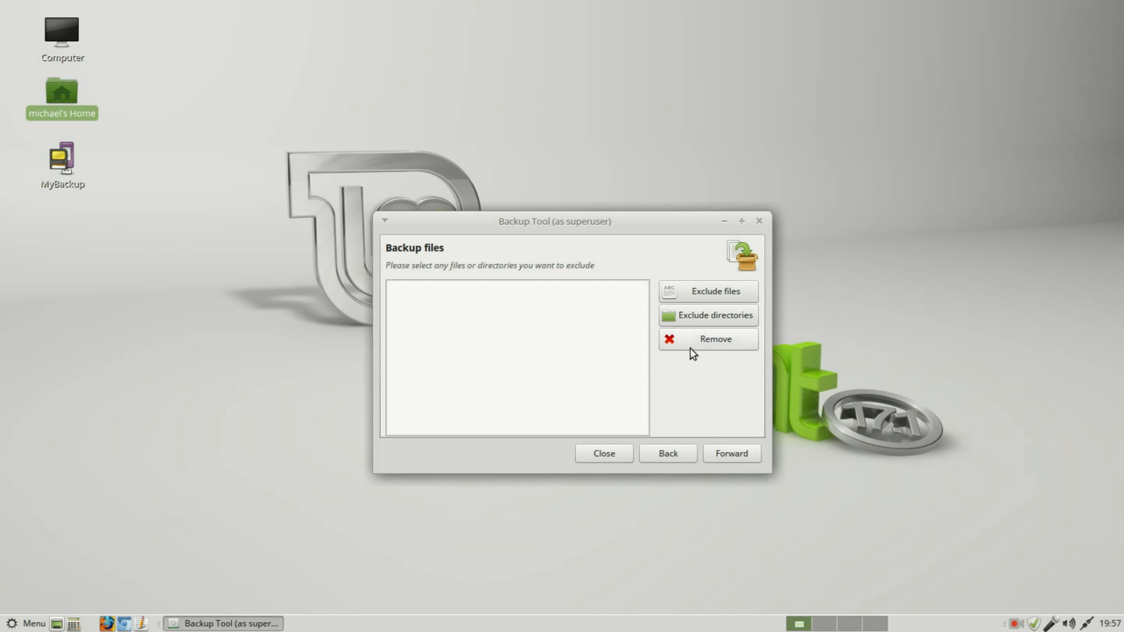
left_click(714, 317)
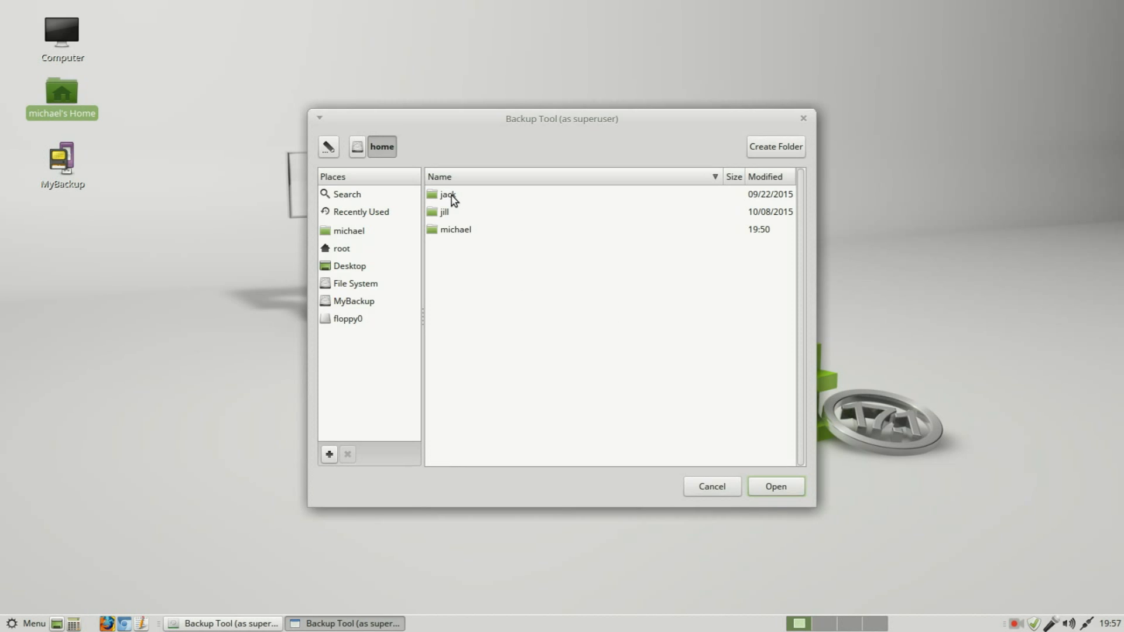
left_click(452, 195)
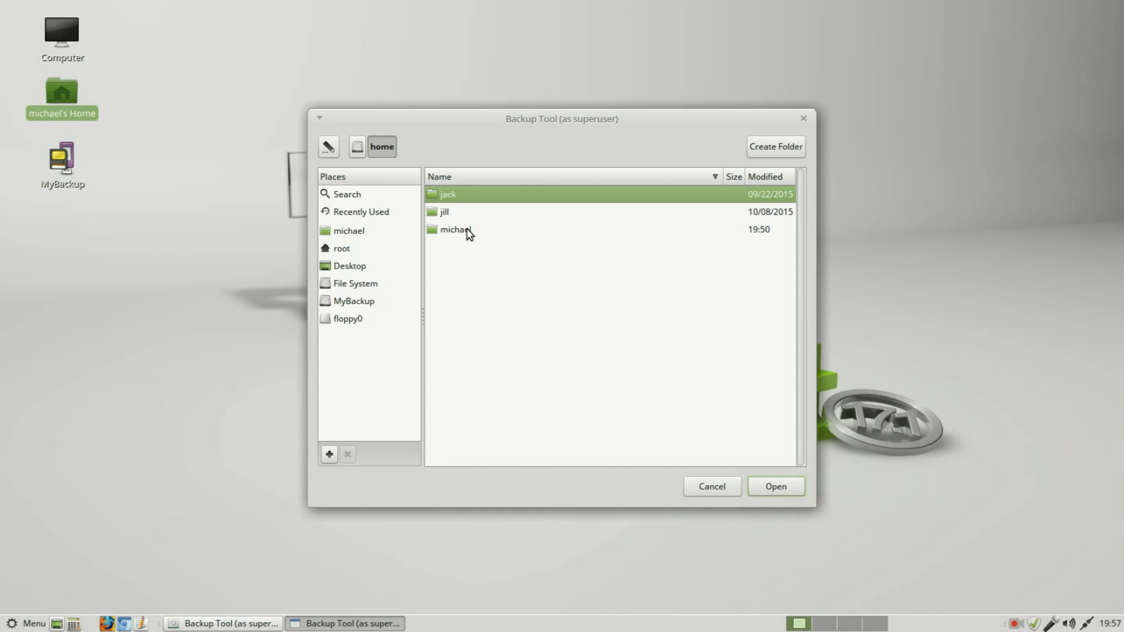
left_click(767, 489)
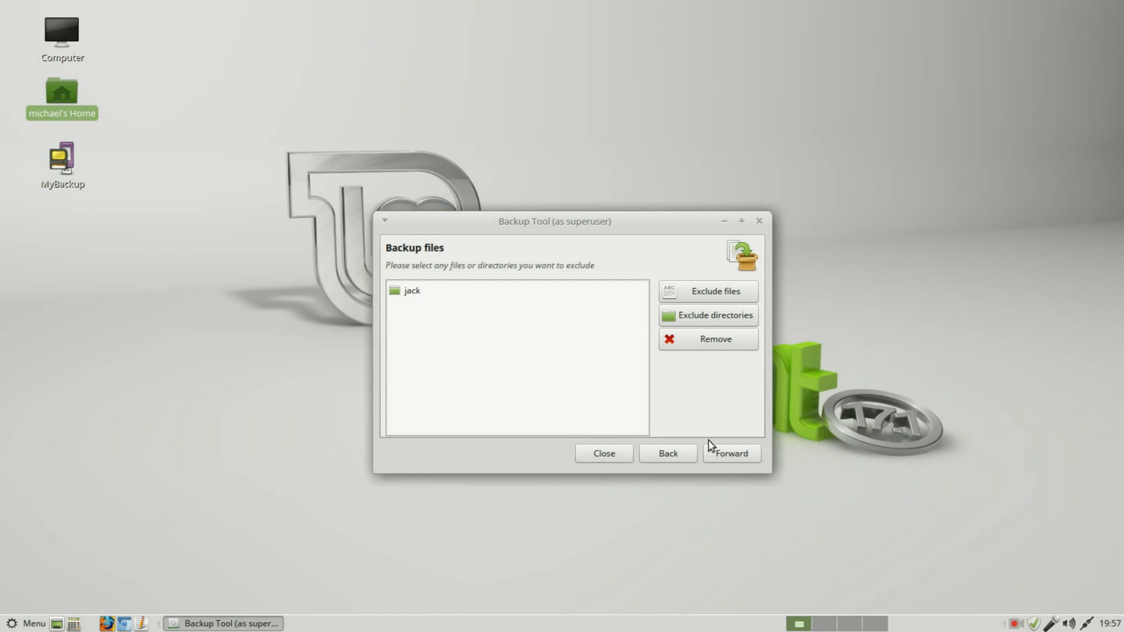
Step: Review the summary and run the home folder backup to MyBackup, closing the Backup Tool when it finishes
left_click(723, 455)
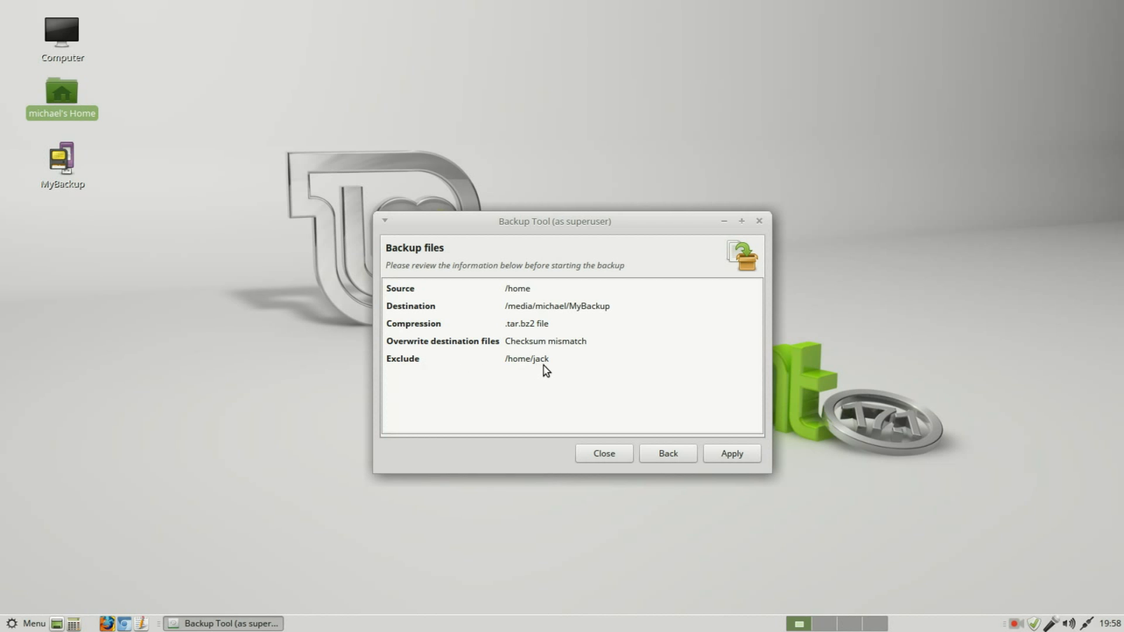
left_click(731, 455)
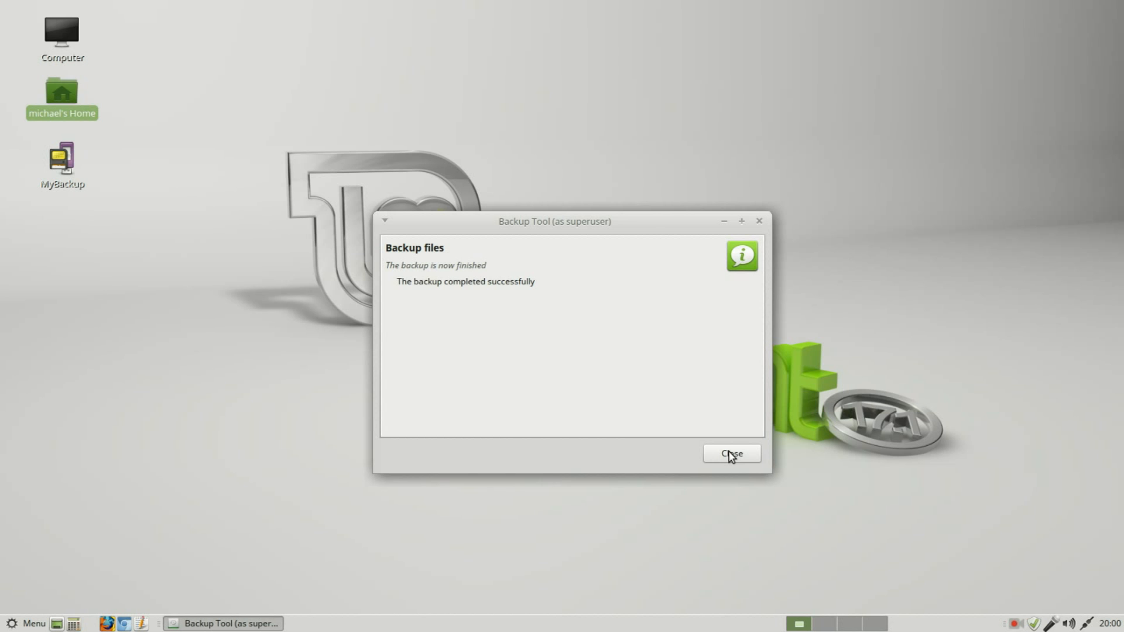
left_click(730, 455)
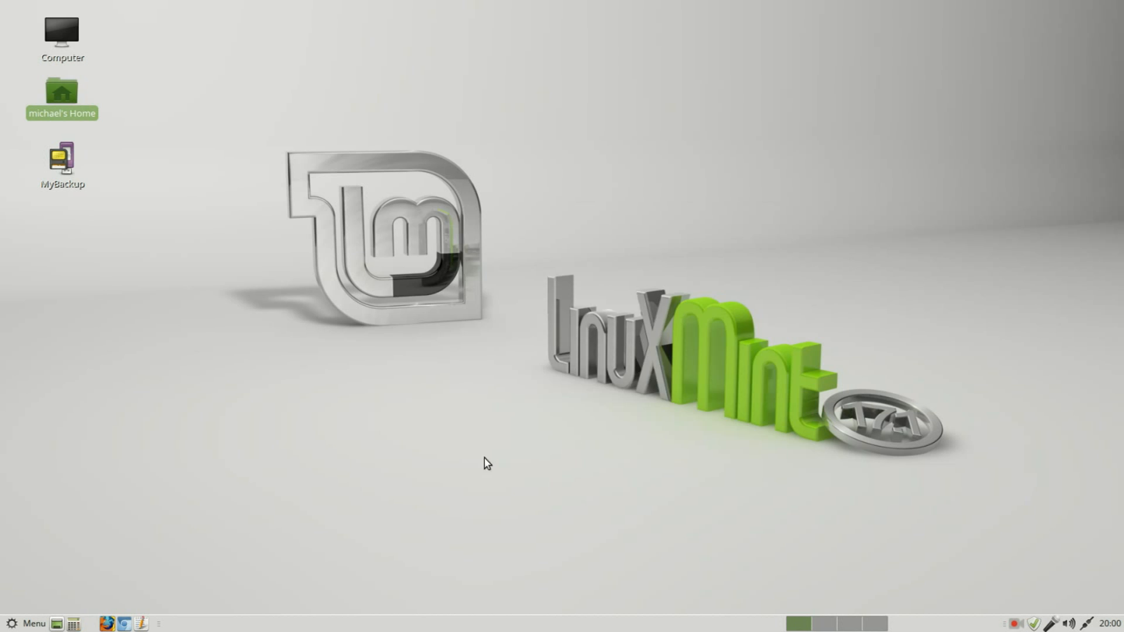
Step: Reopen the Backup Tool and start a backup of the software selection
left_click(32, 623)
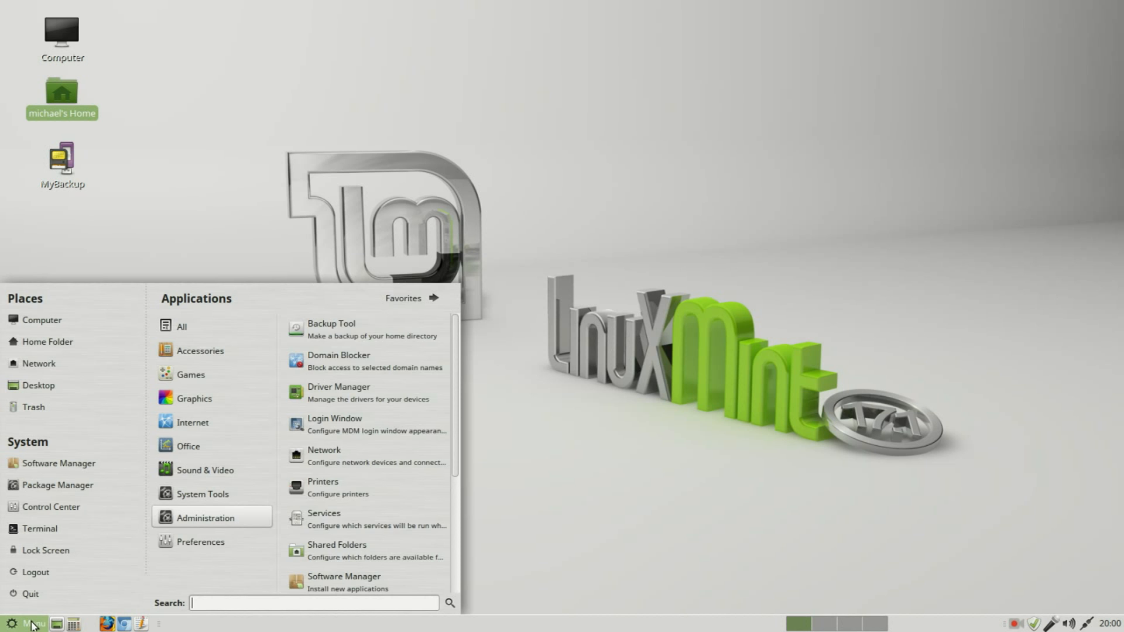
left_click(345, 326)
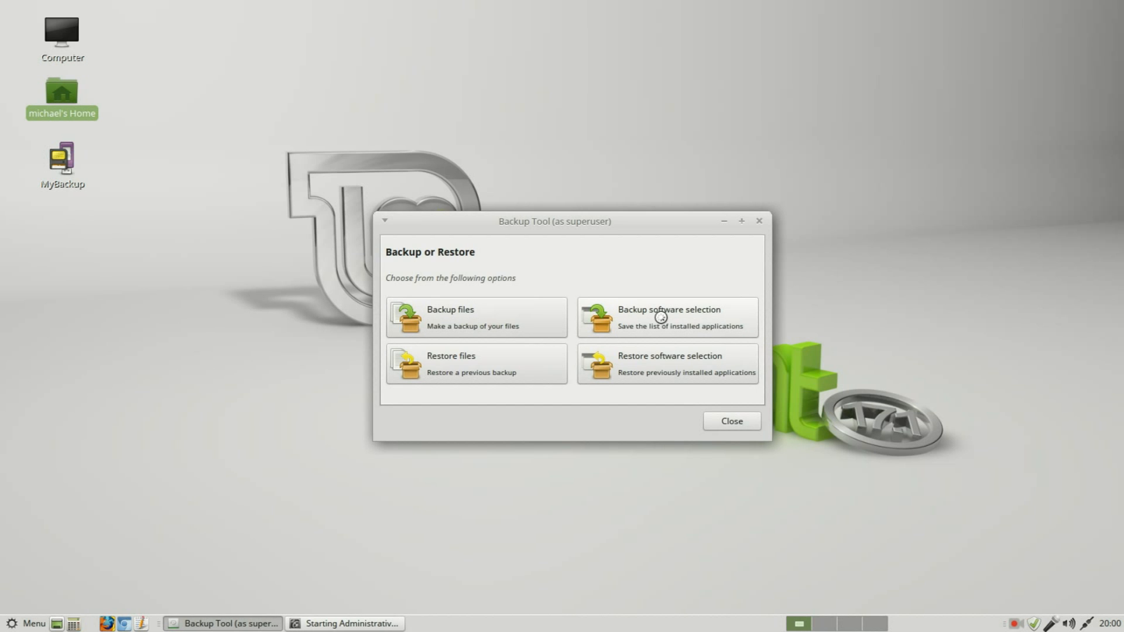
left_click(670, 318)
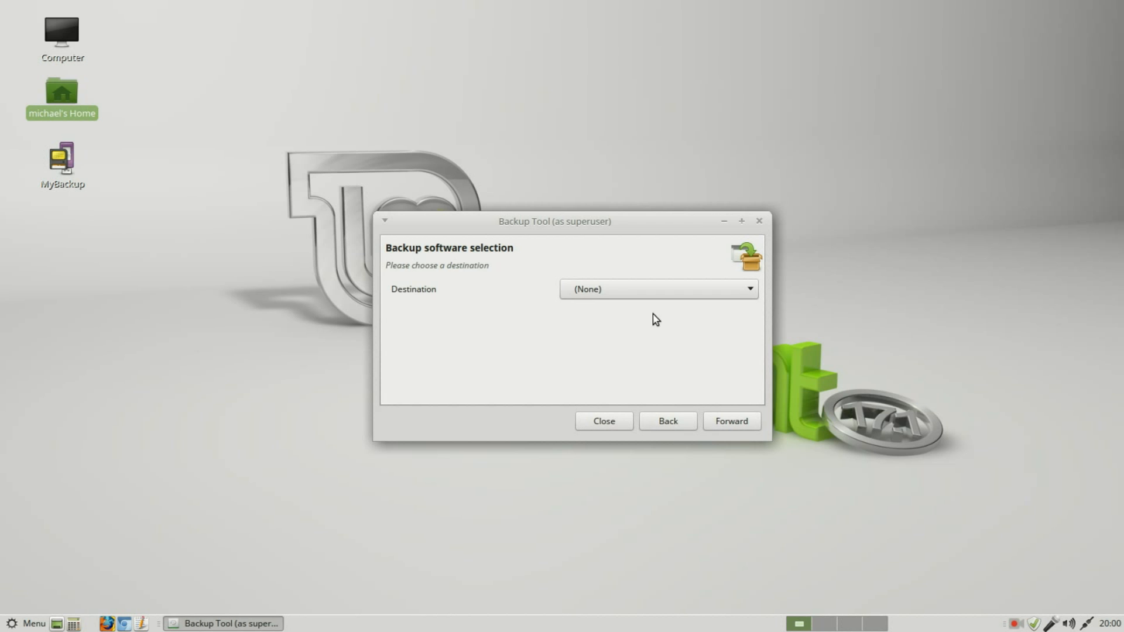
Step: Back up the software selection to MyBackup with all listed packages included, closing the Backup Tool when it finishes
left_click(683, 298)
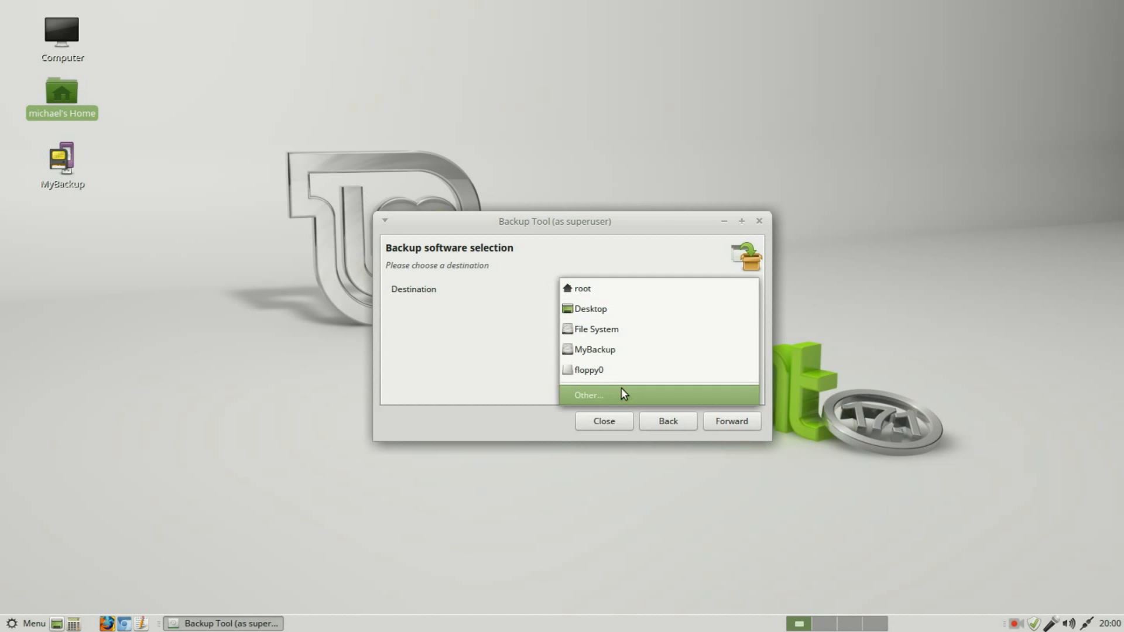
left_click(616, 350)
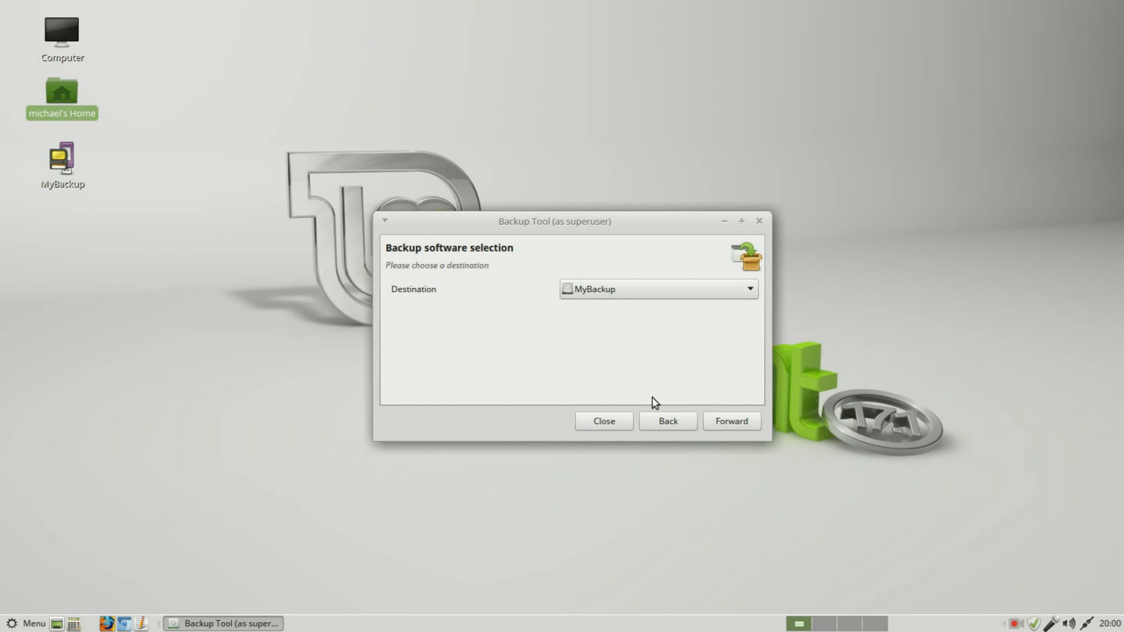
left_click(733, 421)
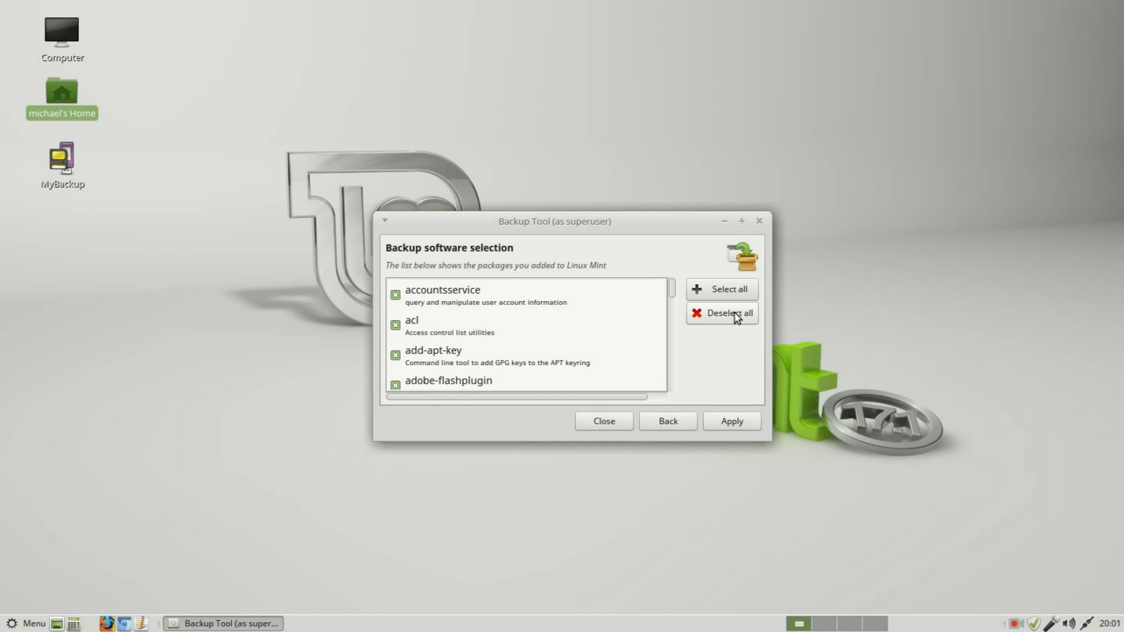
mouse_move(673, 287)
left_mouse_down()
mouse_move(673, 371)
mouse_move(665, 279)
left_mouse_up()
left_click(732, 423)
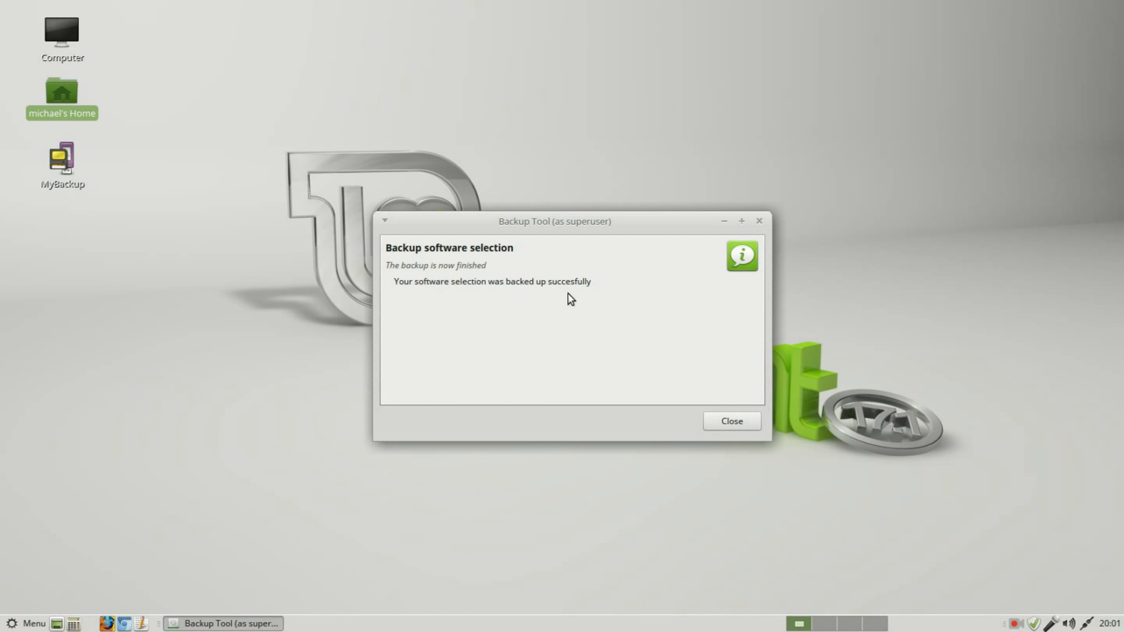
left_click(723, 420)
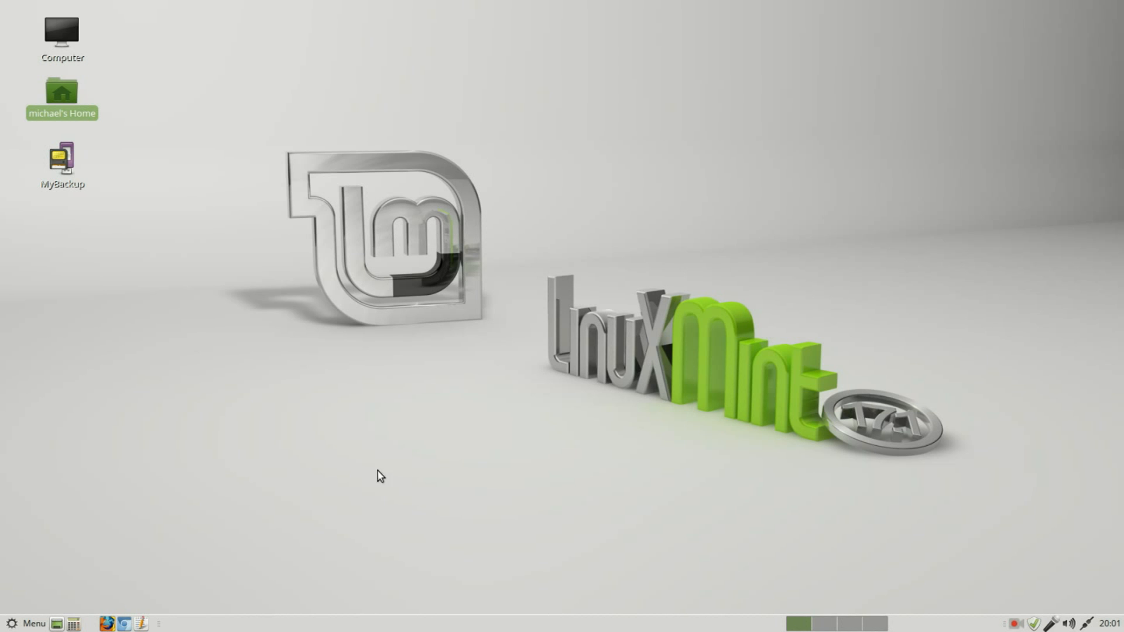
Step: Browse the installed applications by category, including Office, Accessories and Games, and launch Pinta from the graphics programs
left_click(22, 625)
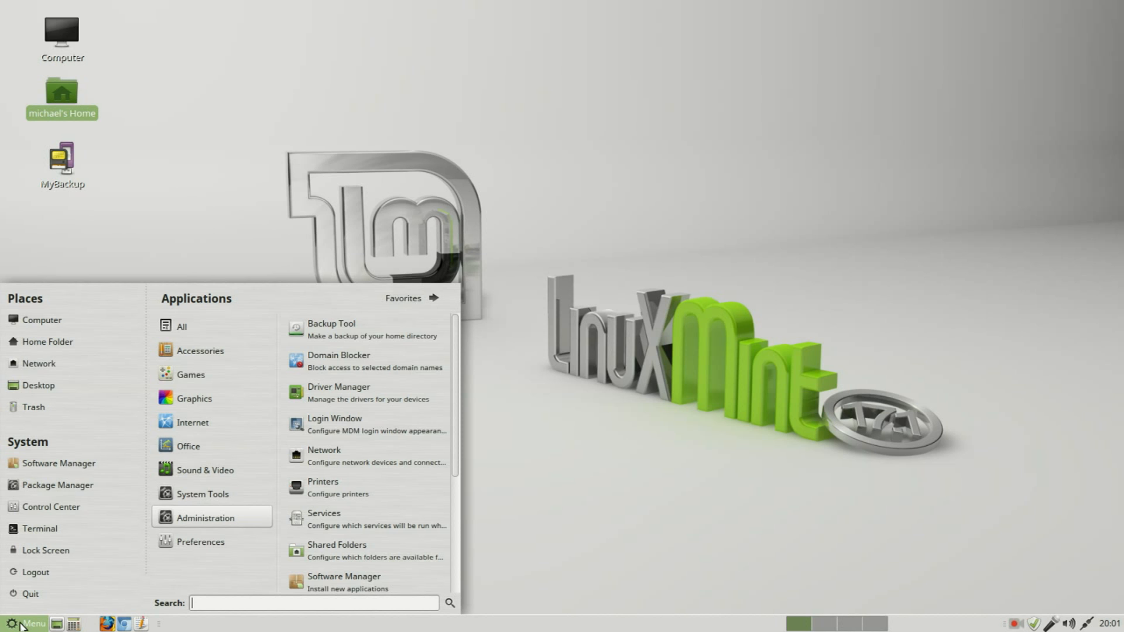
mouse_move(230, 448)
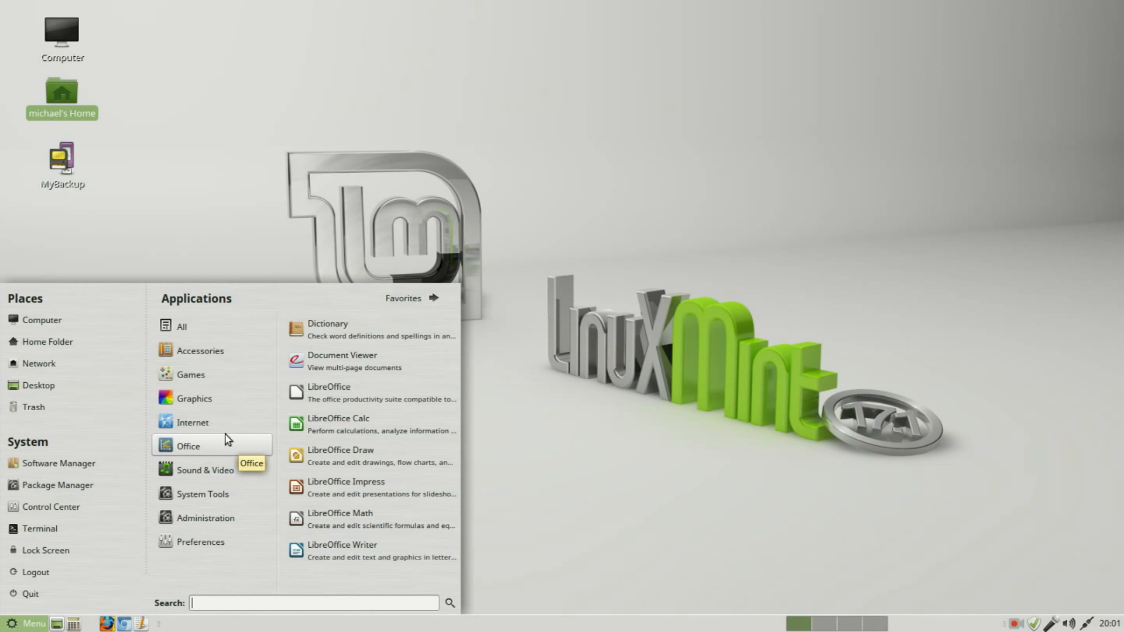
mouse_move(220, 424)
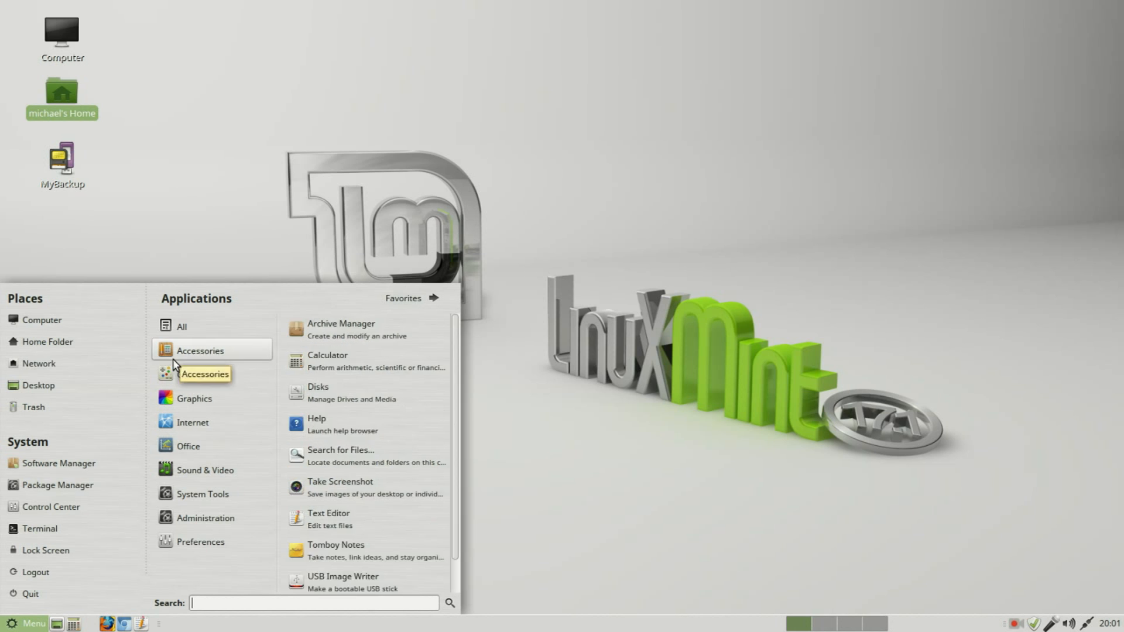
mouse_move(188, 375)
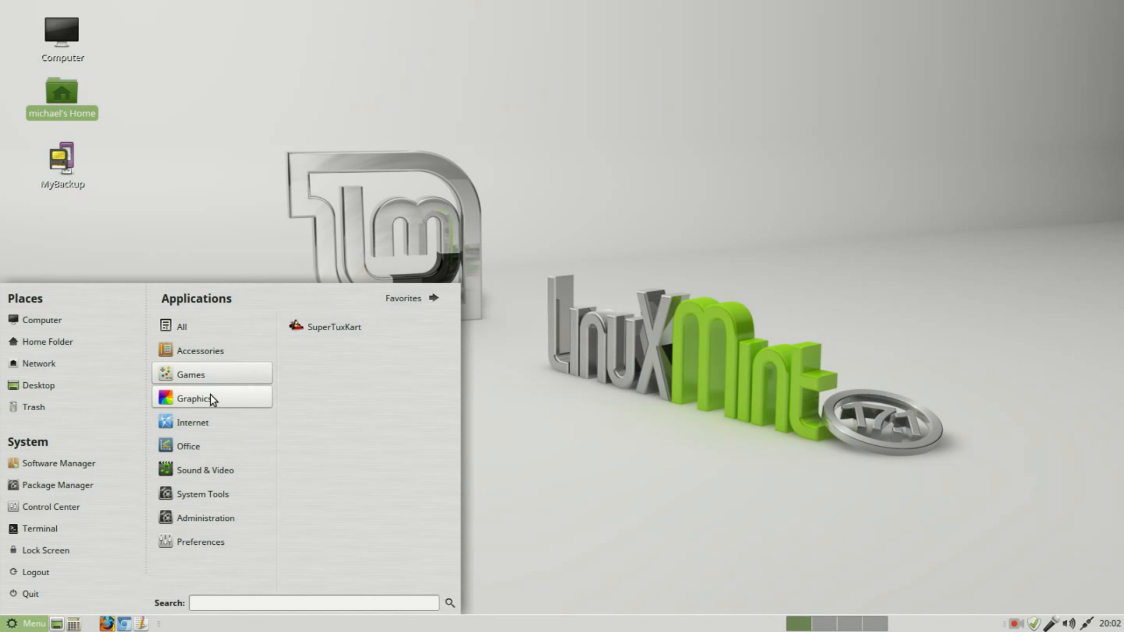
mouse_move(209, 396)
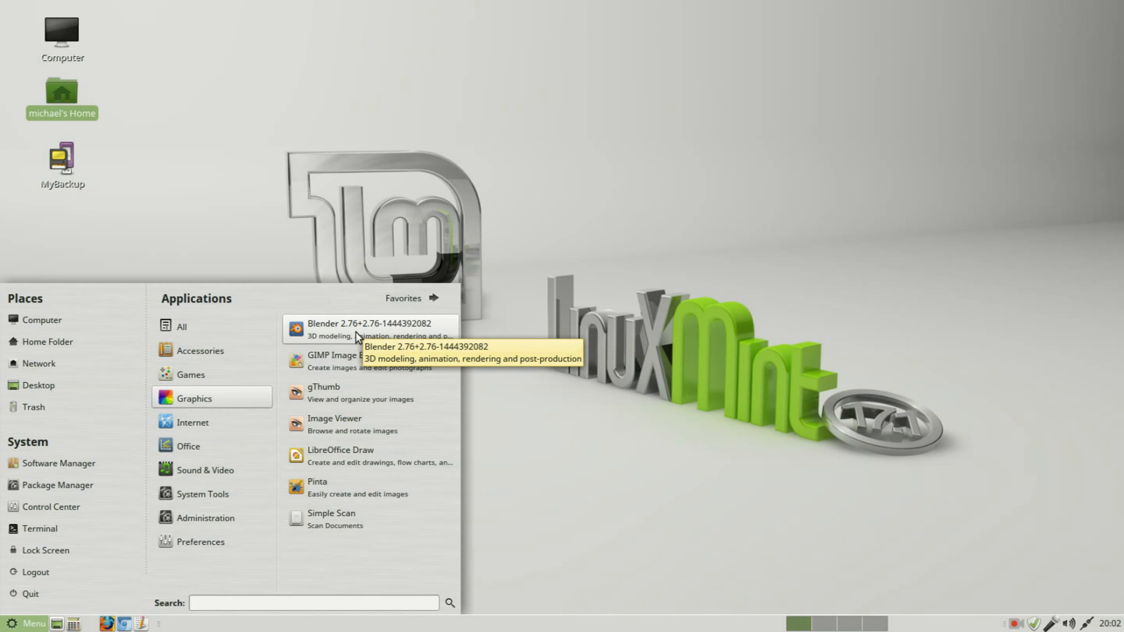
left_click(319, 495)
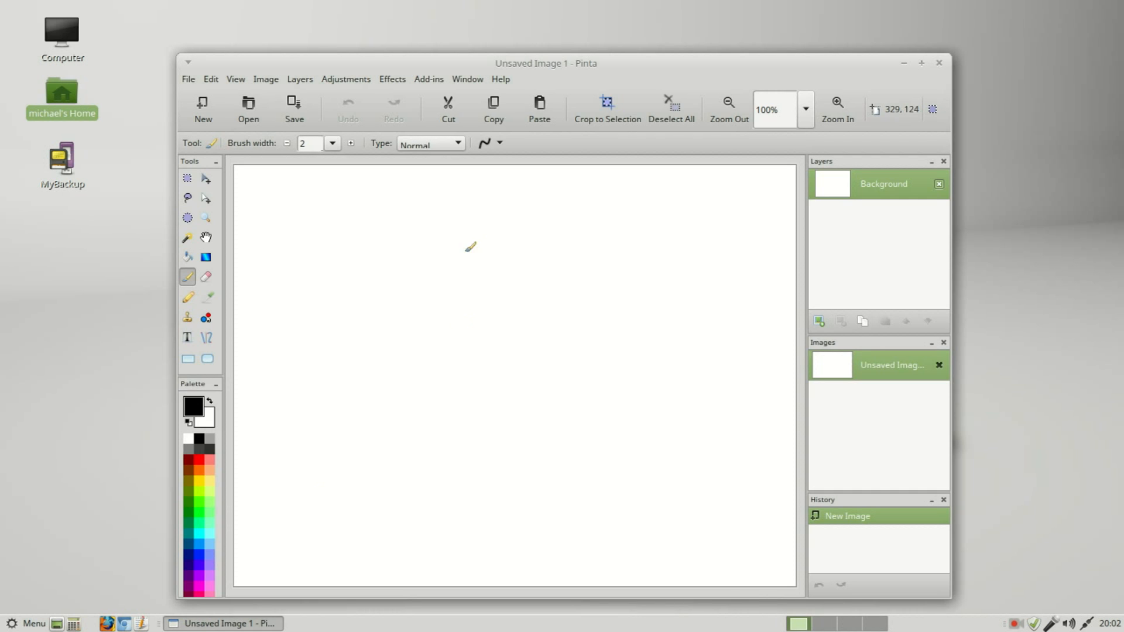
Step: Check the installed version in Pinta's About information, and close the program
left_click(501, 79)
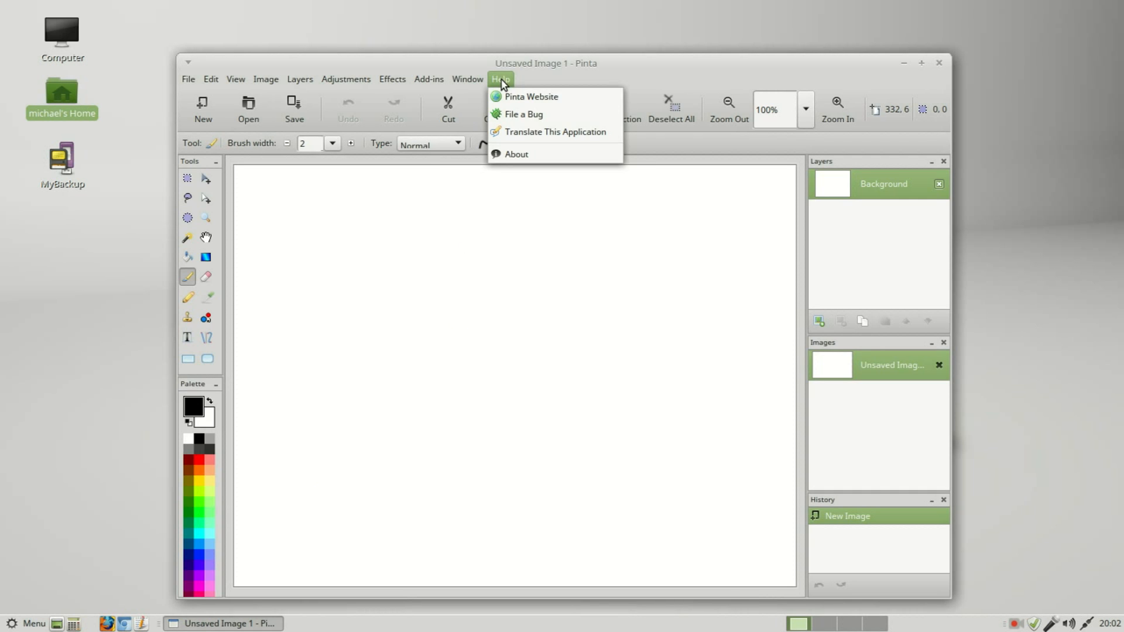
left_click(504, 160)
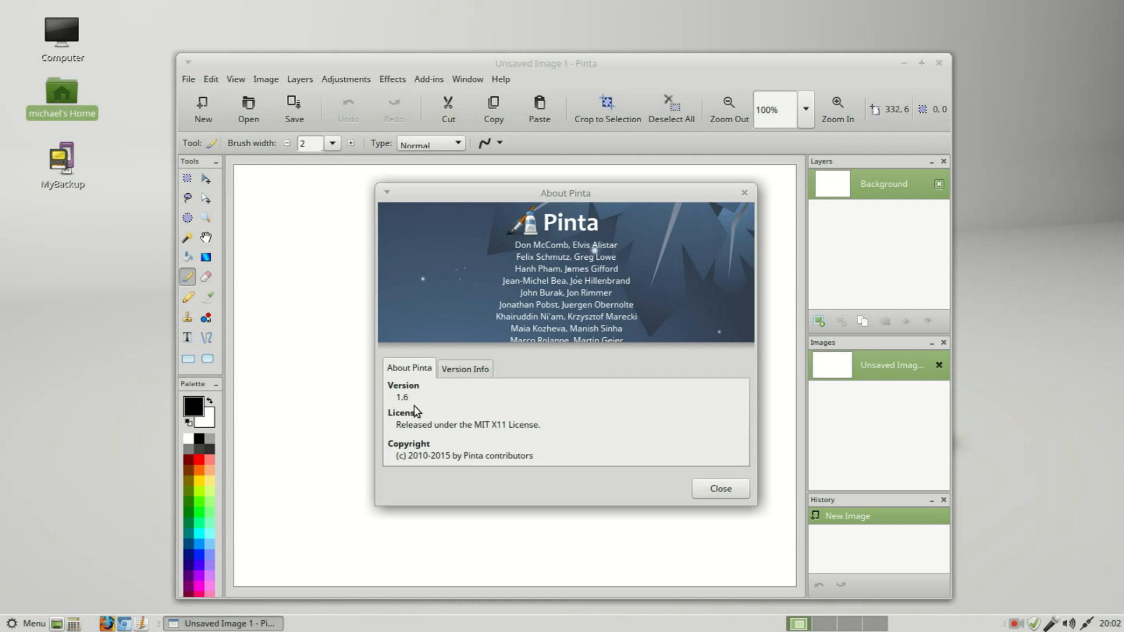
left_click(721, 487)
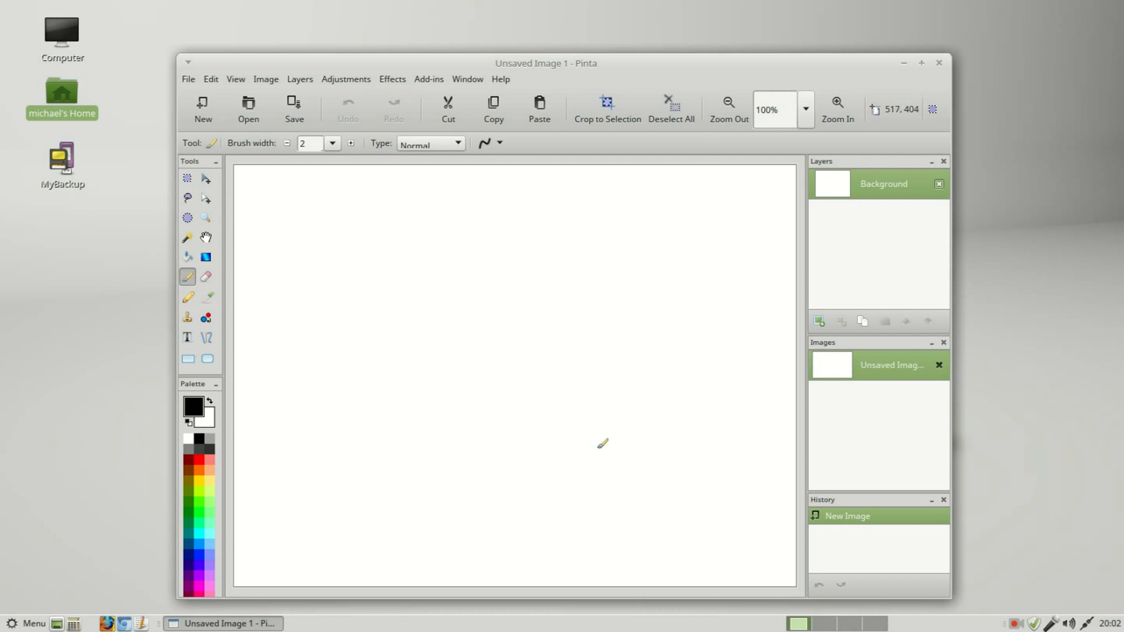
left_click(939, 63)
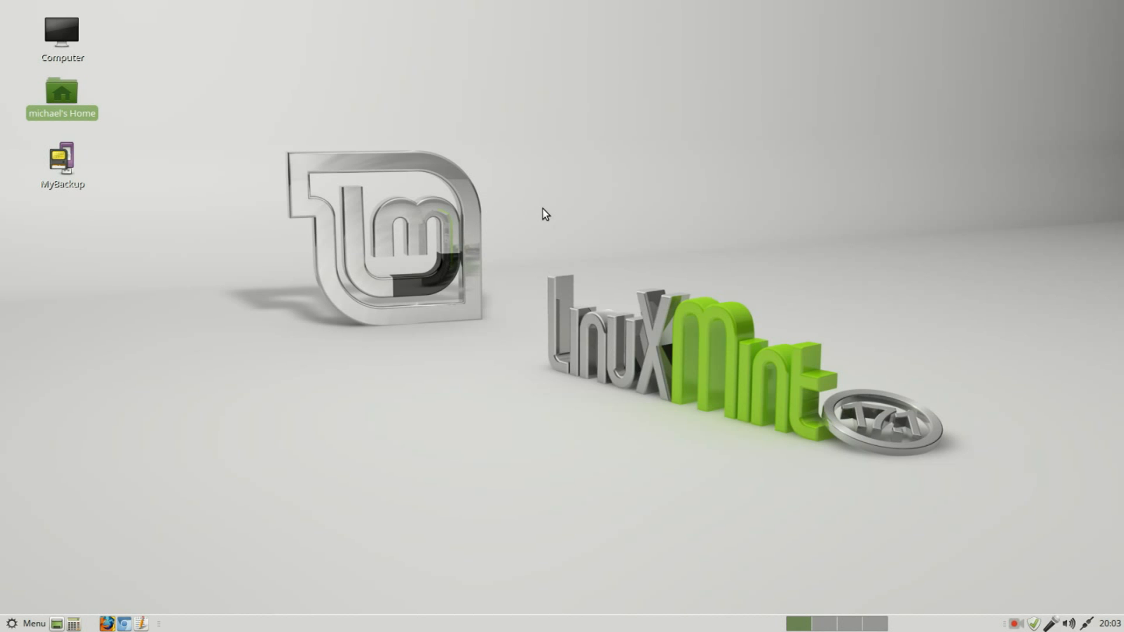